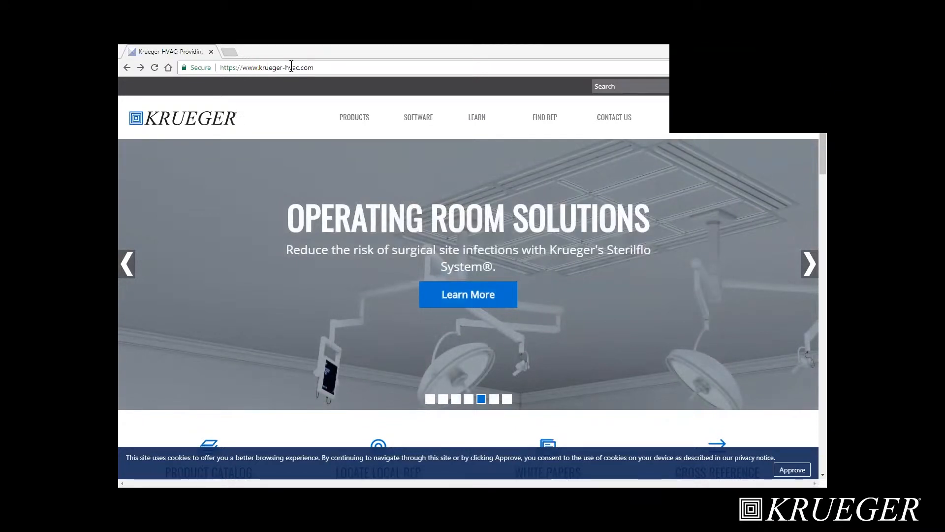
Open the K-Select Selection page on the Krueger website, and in K-Select create a new project file named Sample Project 1
{"action": "mouse_move", "coordinate": [428, 118]}
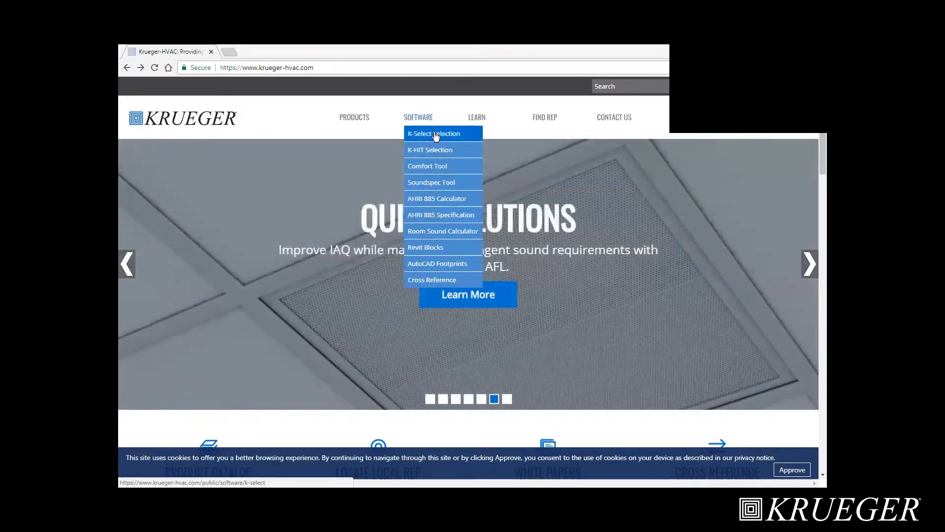
{"action": "left_click", "coordinate": [435, 134]}
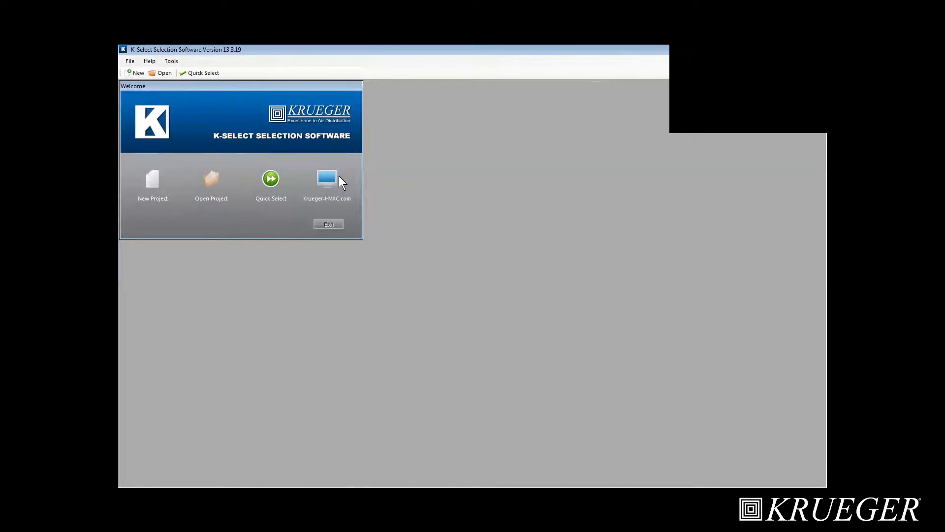
{"action": "left_click", "coordinate": [150, 180]}
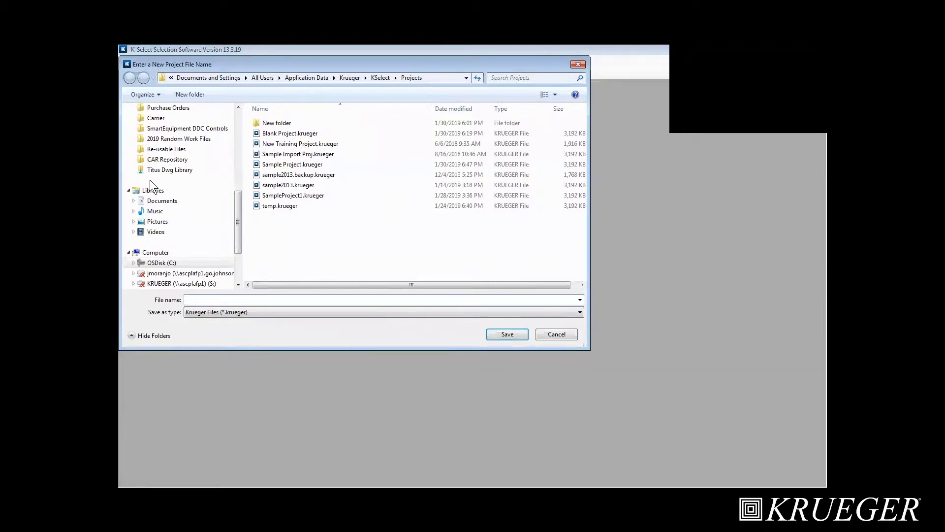
{"action": "type", "text": "Sample Project 1"}
{"action": "key", "text": "Return"}
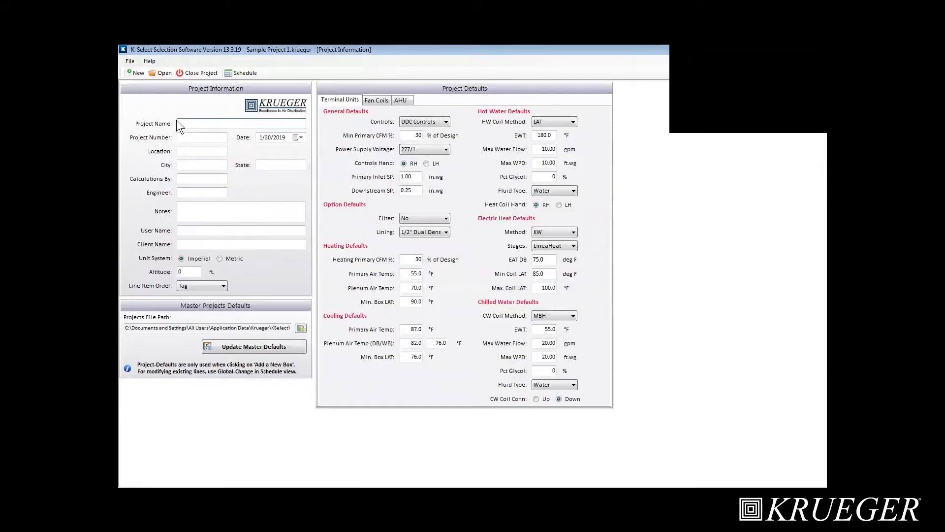
Set the terminal units' hot water defaults to an EWT of 160 °F and the MBH coil method
{"action": "left_click", "coordinate": [186, 123]}
{"action": "left_click", "coordinate": [535, 137]}
{"action": "type", "text": "160"}
{"action": "key", "text": "Tab"}
{"action": "left_click", "coordinate": [572, 122]}
{"action": "left_click", "coordinate": [564, 132]}
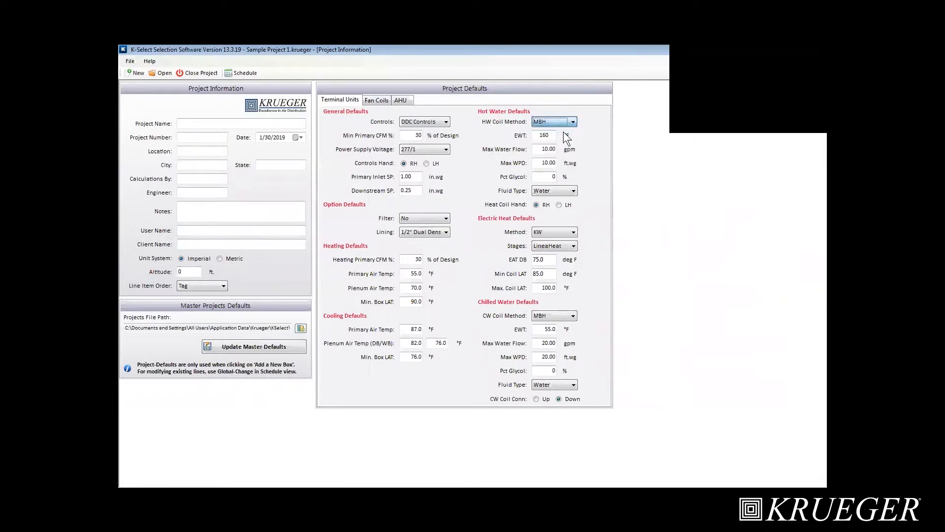
Set the fan coil defaults to a 1" Pleated (MERV 8) filter and 277/1/60 ECM motor voltage, declining the master defaults update
{"action": "left_click", "coordinate": [376, 101]}
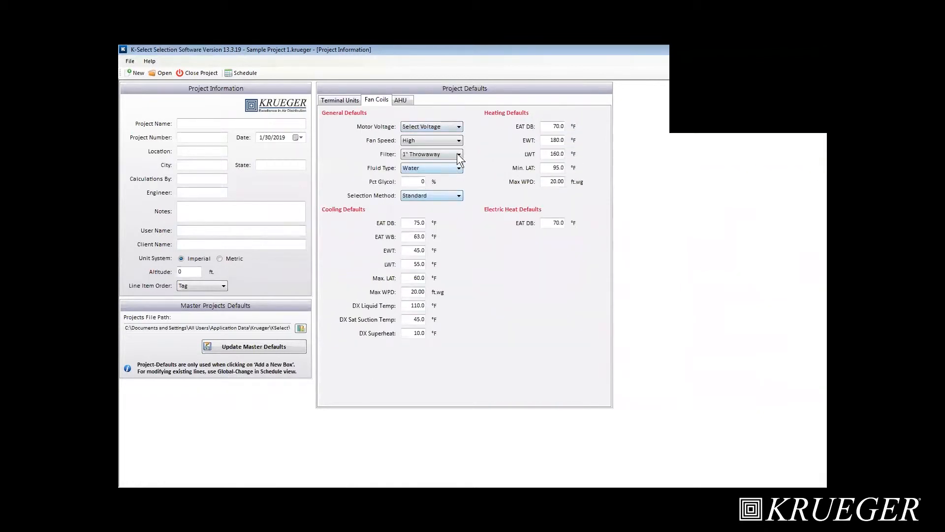
{"action": "left_click", "coordinate": [458, 154]}
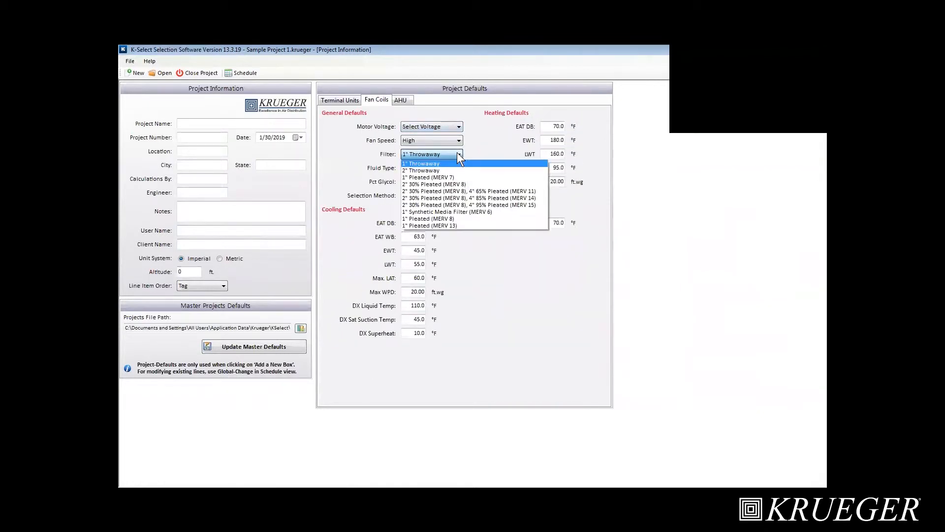
{"action": "left_click", "coordinate": [471, 218]}
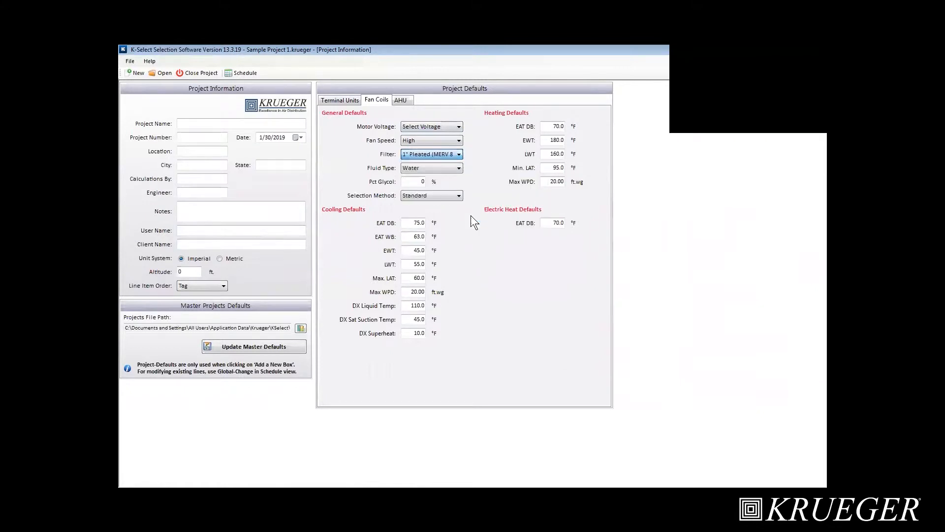
{"action": "left_click", "coordinate": [453, 128]}
{"action": "left_click", "coordinate": [438, 222]}
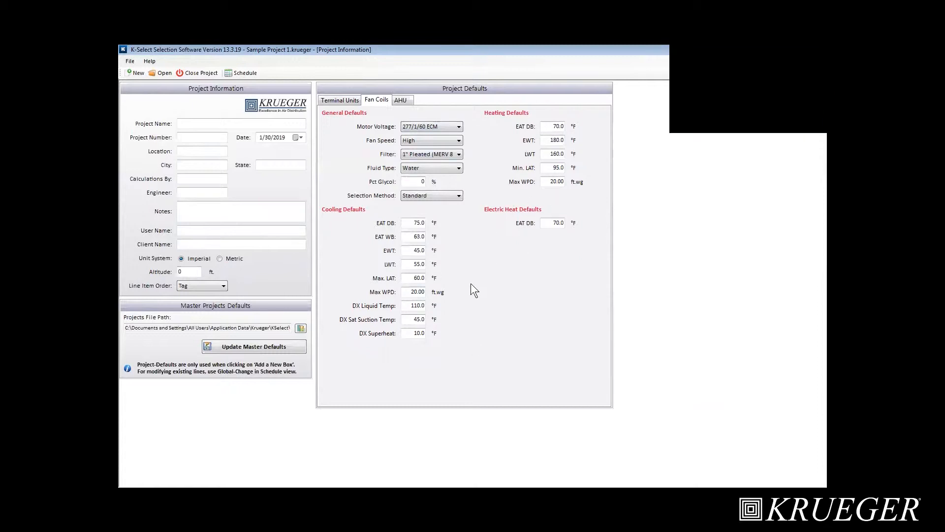
{"action": "left_click", "coordinate": [284, 348]}
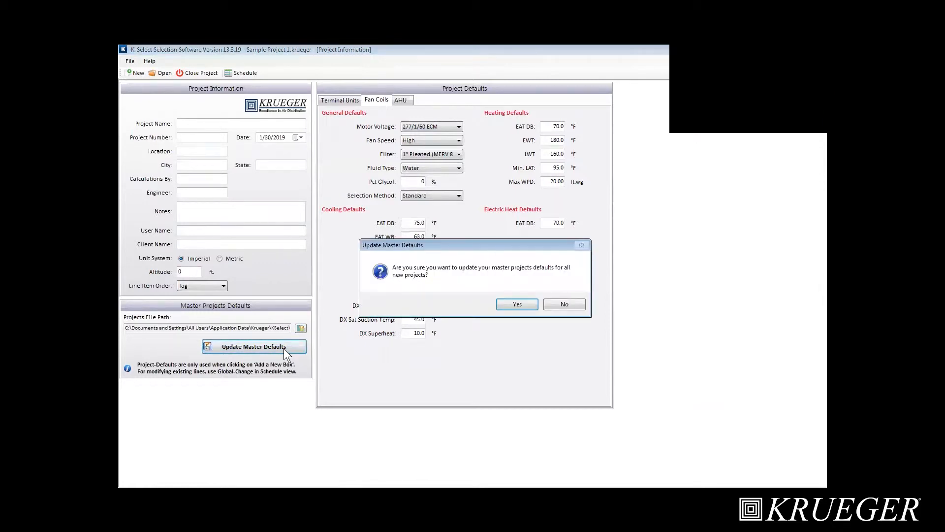
{"action": "left_click", "coordinate": [569, 303]}
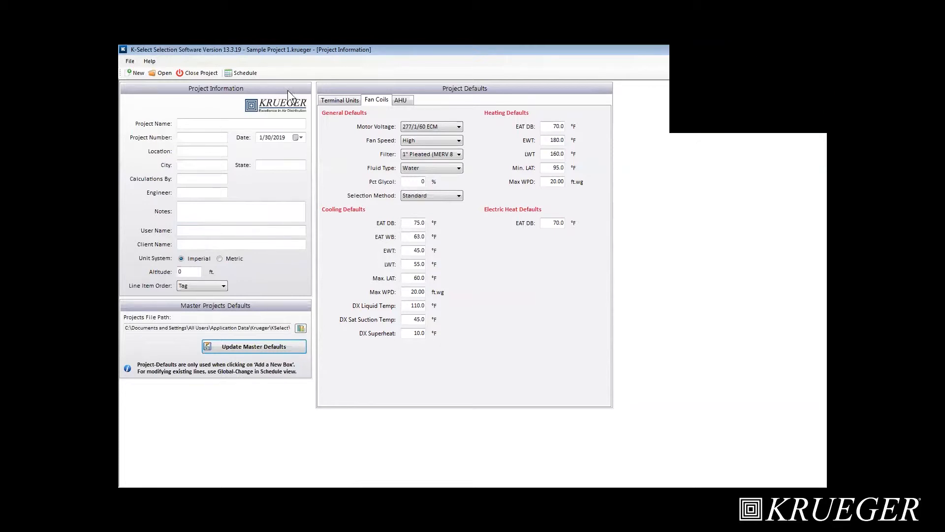
Open the project's Terminal Units schedule and add a new single duct box
{"action": "left_click", "coordinate": [235, 73]}
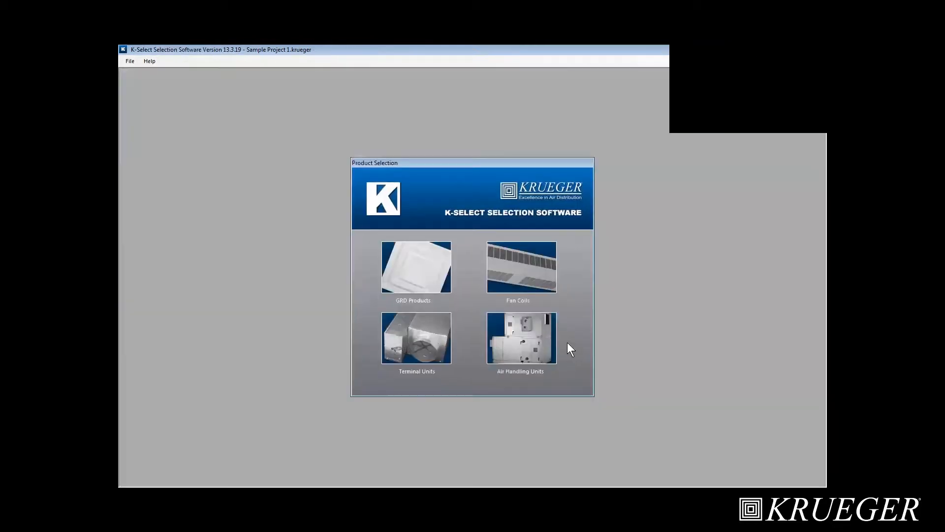
{"action": "left_click", "coordinate": [411, 322]}
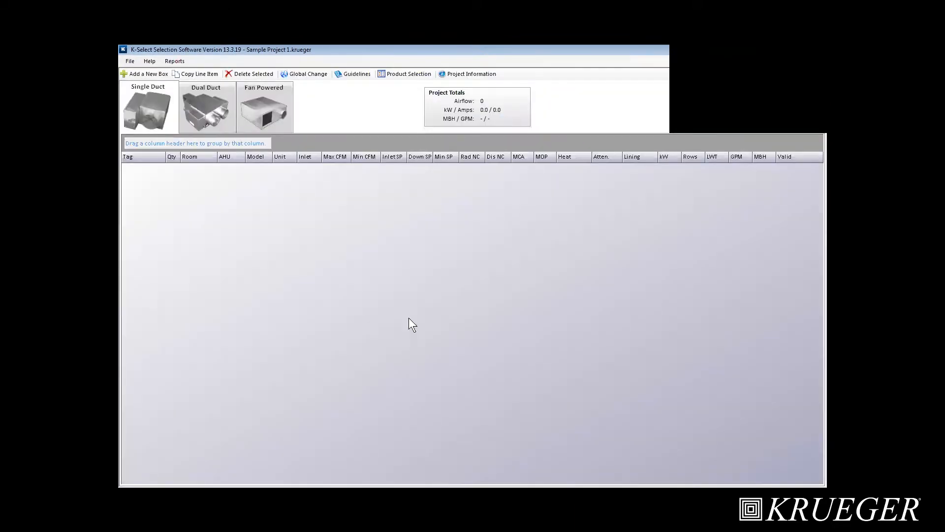
{"action": "left_click", "coordinate": [148, 76]}
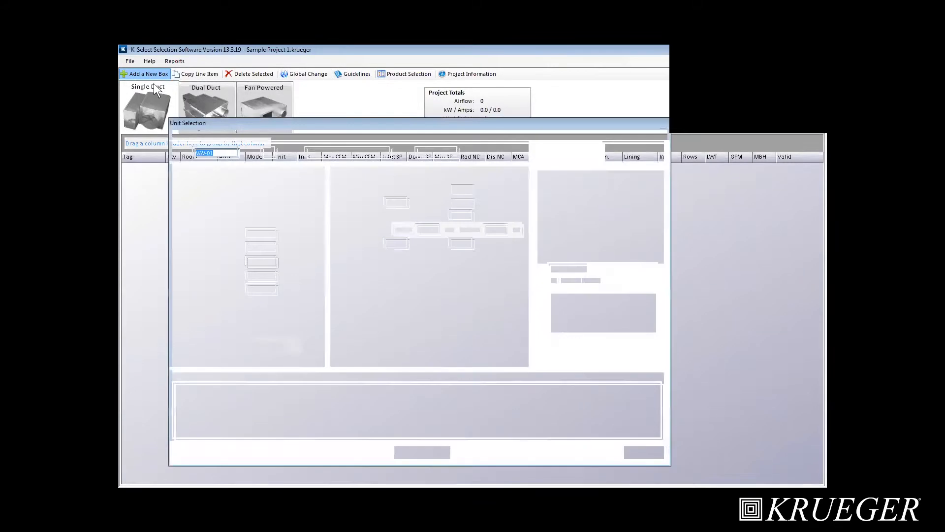
Size VAV-01 automatically for a design primary airflow of 256 CFM, calculate the selections, and choose unit 07
{"action": "left_click", "coordinate": [248, 144]}
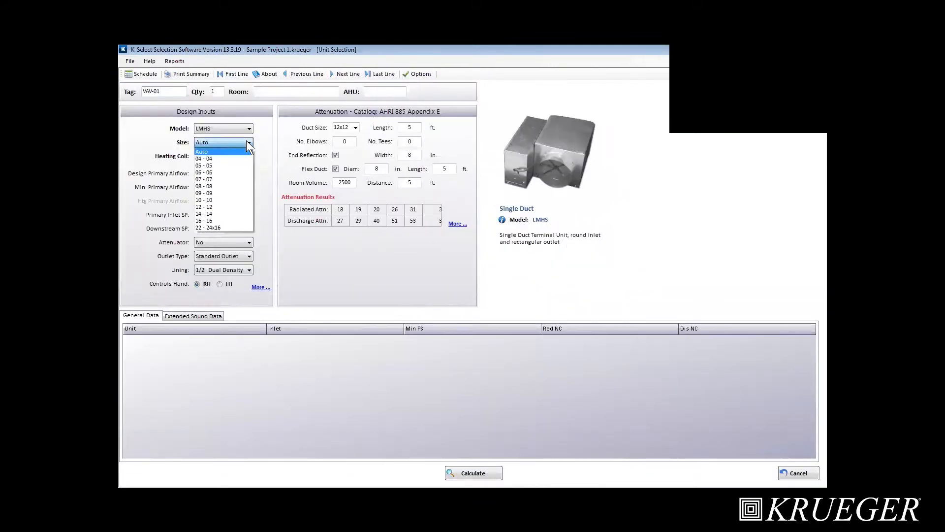
{"action": "left_click", "coordinate": [259, 173]}
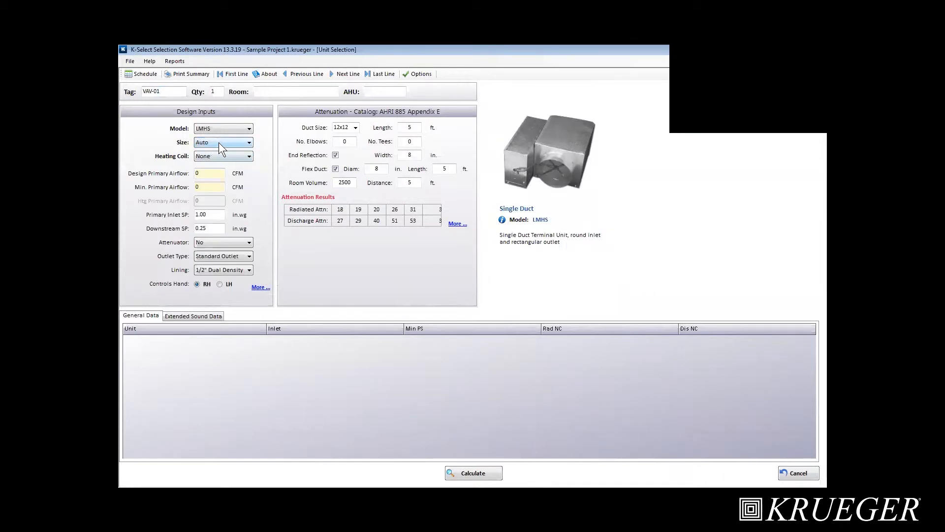
{"action": "left_click", "coordinate": [212, 174]}
{"action": "type", "text": "256"}
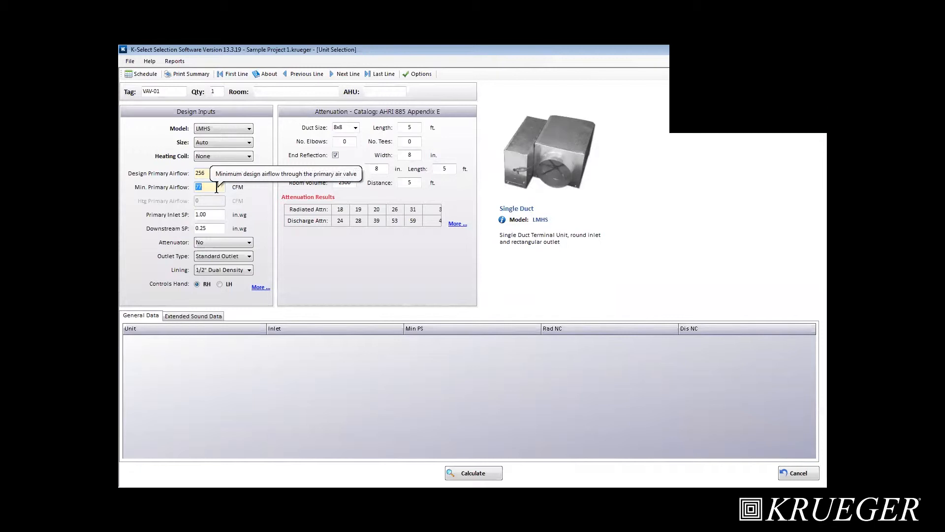
{"action": "key", "text": "Return"}
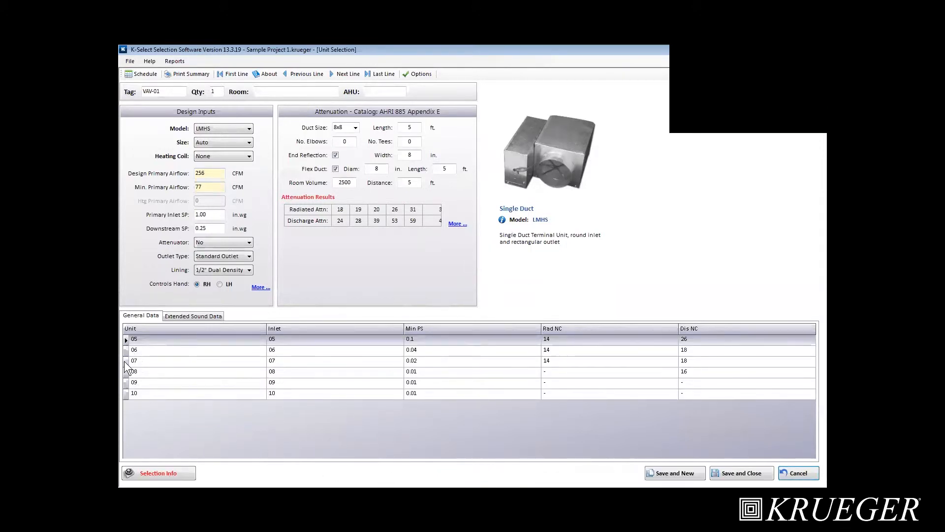
{"action": "left_click", "coordinate": [126, 361]}
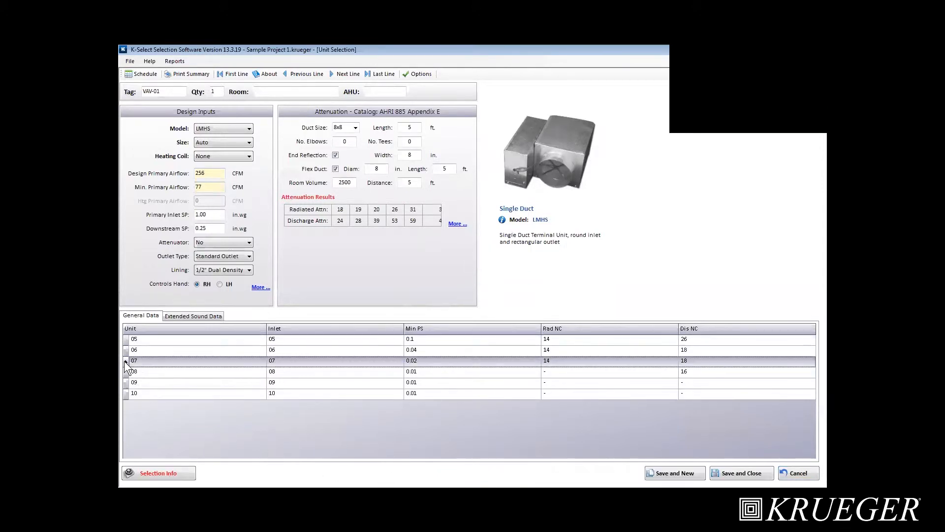
Review the extended sound data and the selection messages for the calculated VAV-01 units
{"action": "left_click", "coordinate": [195, 316]}
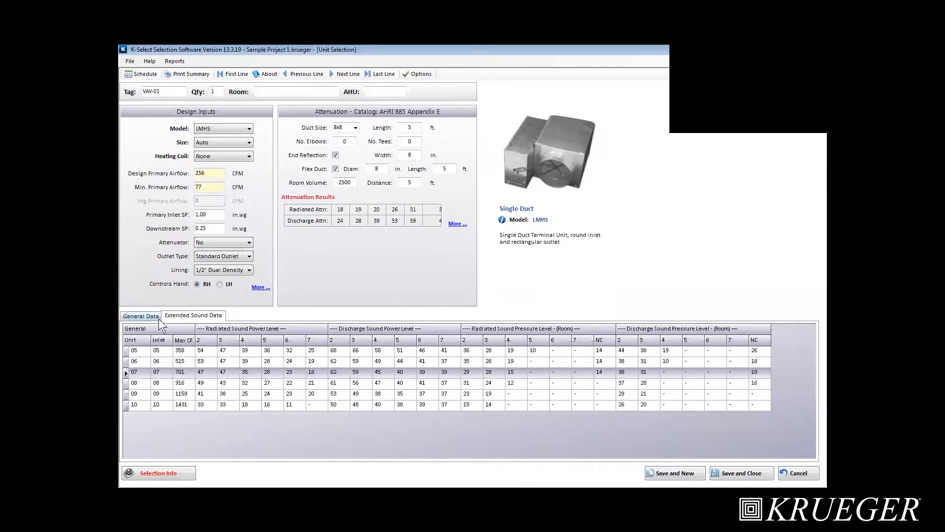
{"action": "left_click", "coordinate": [147, 314]}
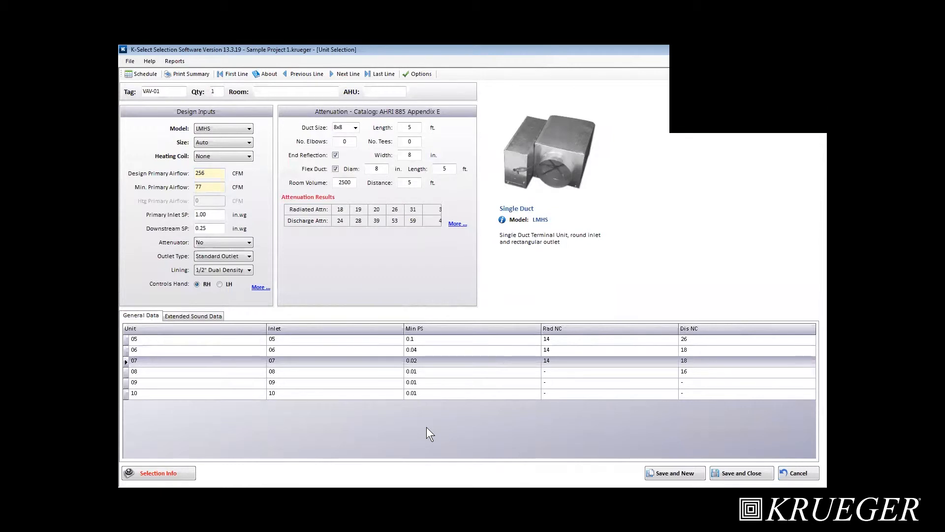
{"action": "left_click", "coordinate": [162, 473]}
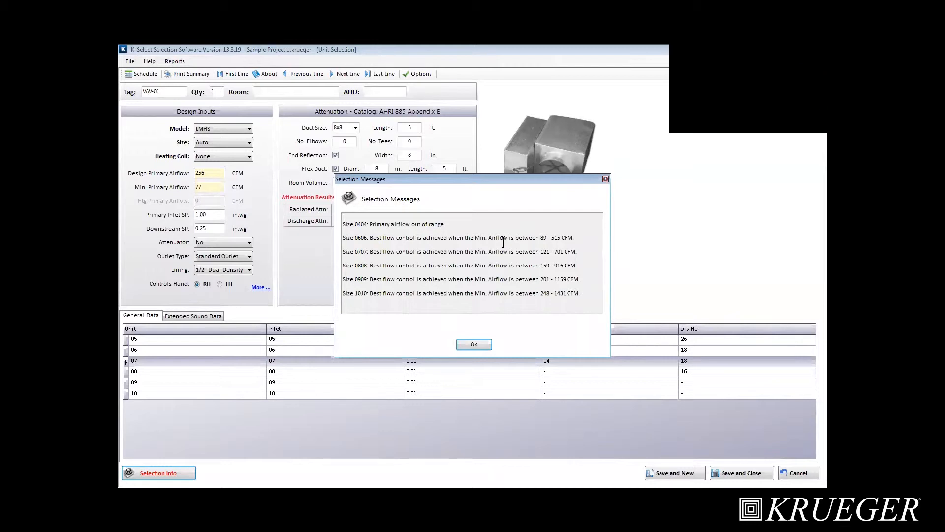
{"action": "left_click", "coordinate": [489, 343]}
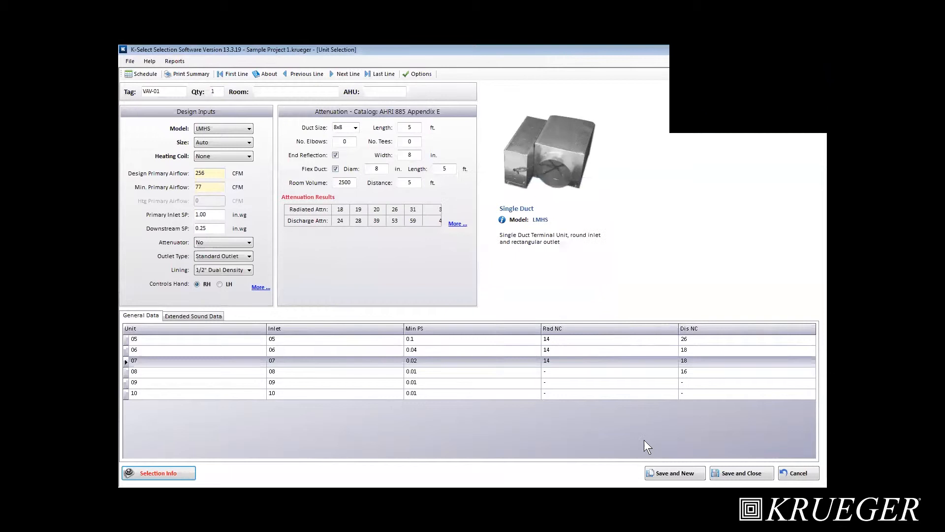
Save VAV-01 and start VAV-02 with a Hot Water heating coil and a design primary airflow of 575 CFM
{"action": "left_click", "coordinate": [674, 471]}
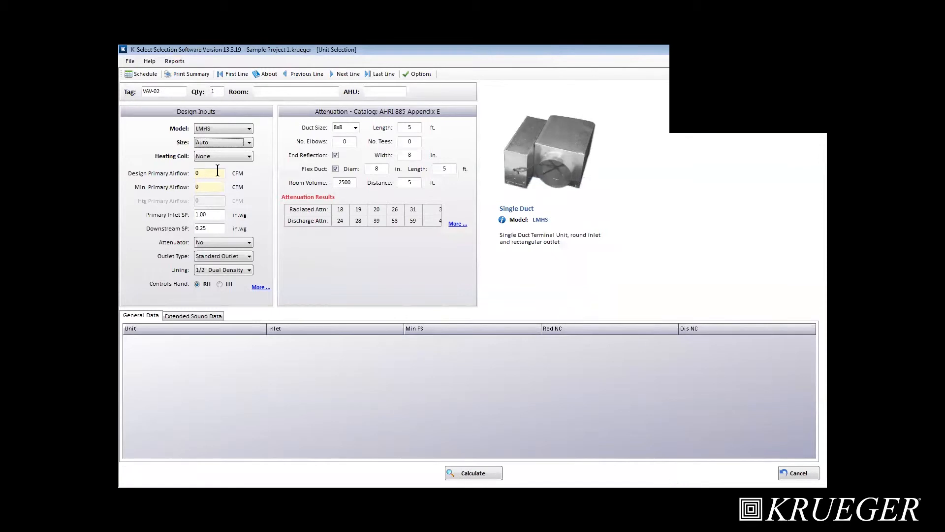
{"action": "left_click", "coordinate": [246, 156]}
{"action": "left_click", "coordinate": [244, 180]}
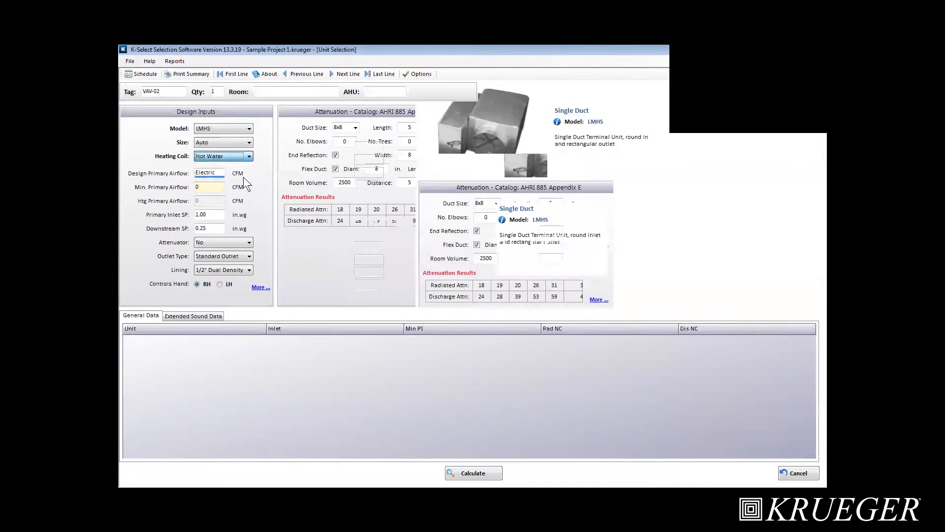
{"action": "left_click", "coordinate": [211, 174]}
{"action": "type", "text": "575"}
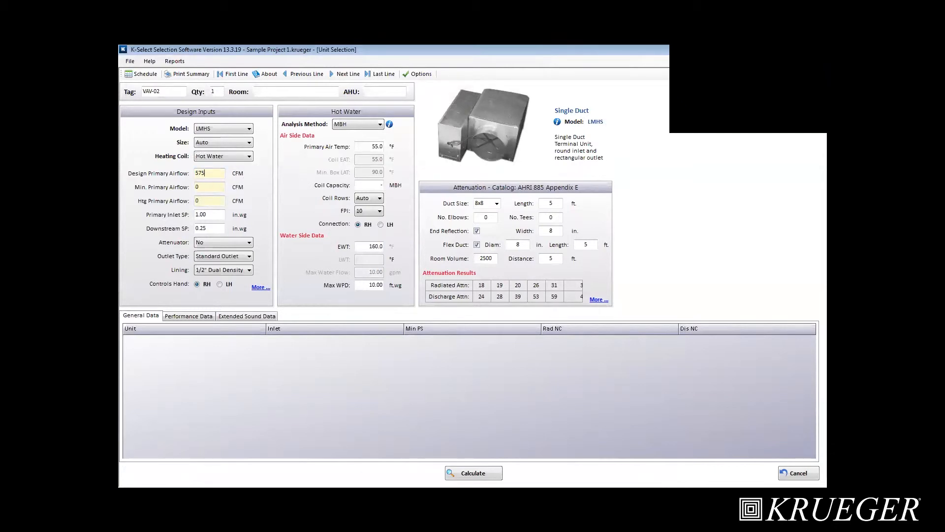
{"action": "key", "text": "Tab"}
Compare the inputs available under the LAT and MBH hot water analysis methods
{"action": "left_click", "coordinate": [371, 123]}
{"action": "left_click", "coordinate": [372, 137]}
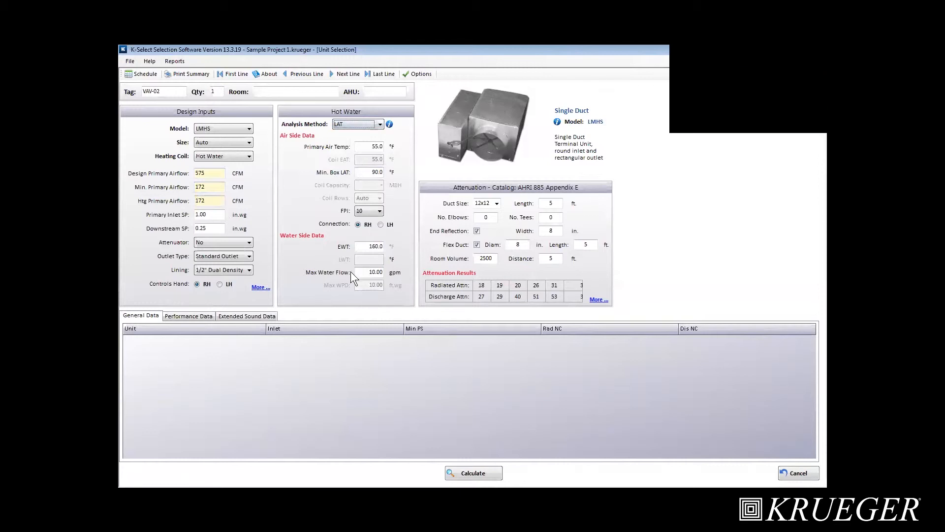
{"action": "left_click", "coordinate": [370, 128]}
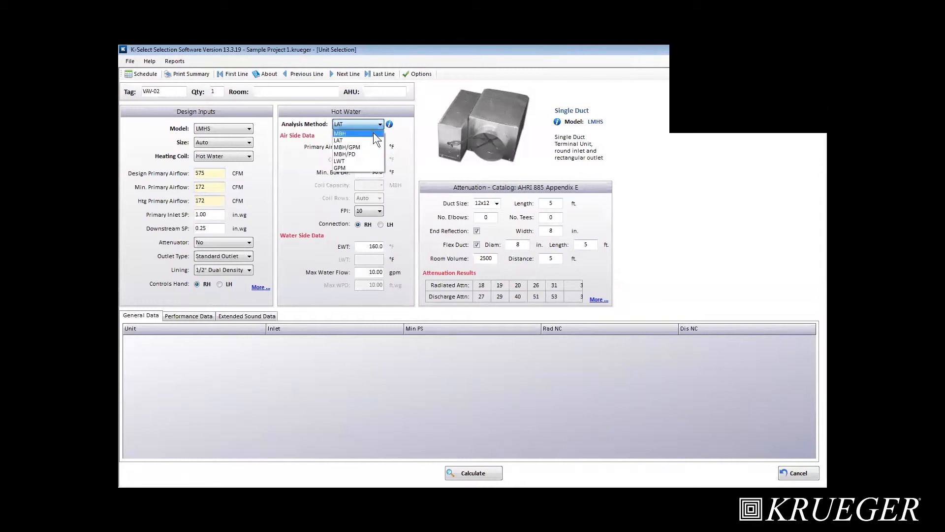
{"action": "left_click", "coordinate": [367, 135]}
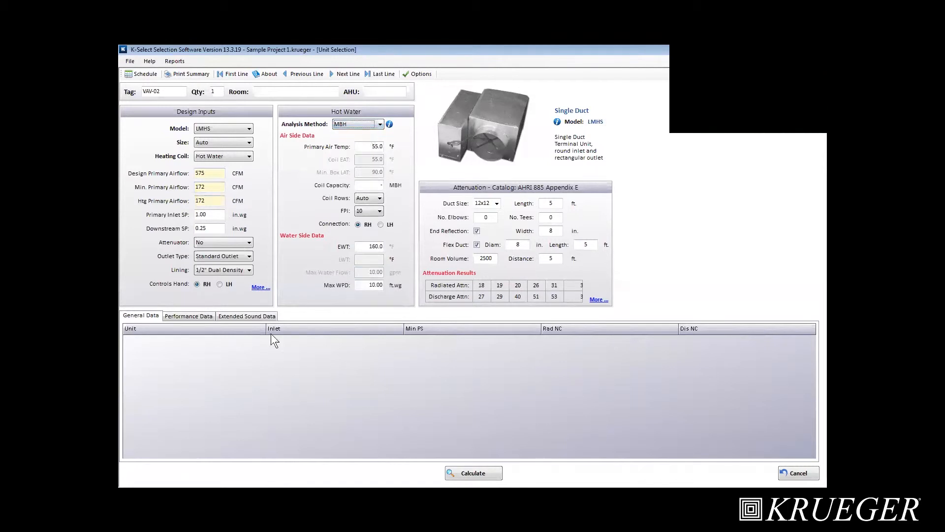
Calculate VAV-02 with the LAT analysis method, choose unit 14, and save it to the schedule
{"action": "left_click", "coordinate": [366, 126]}
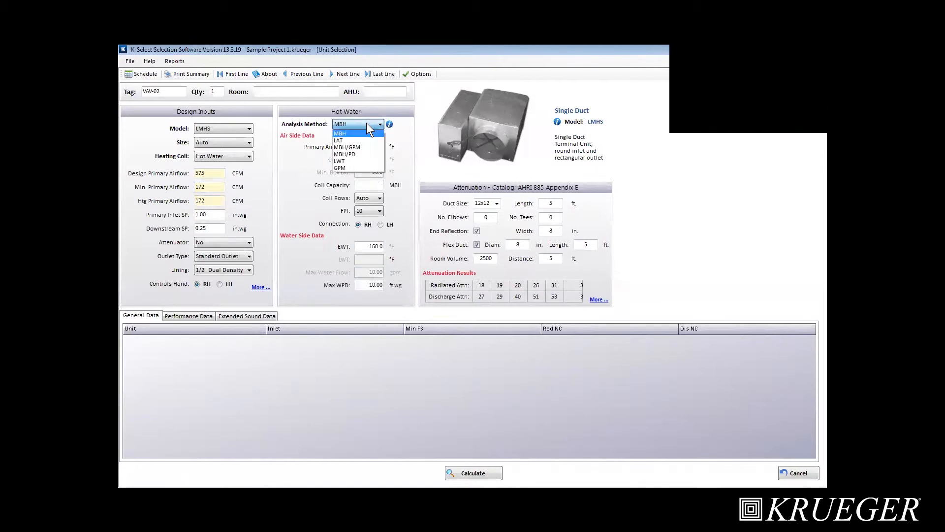
{"action": "left_click", "coordinate": [371, 140]}
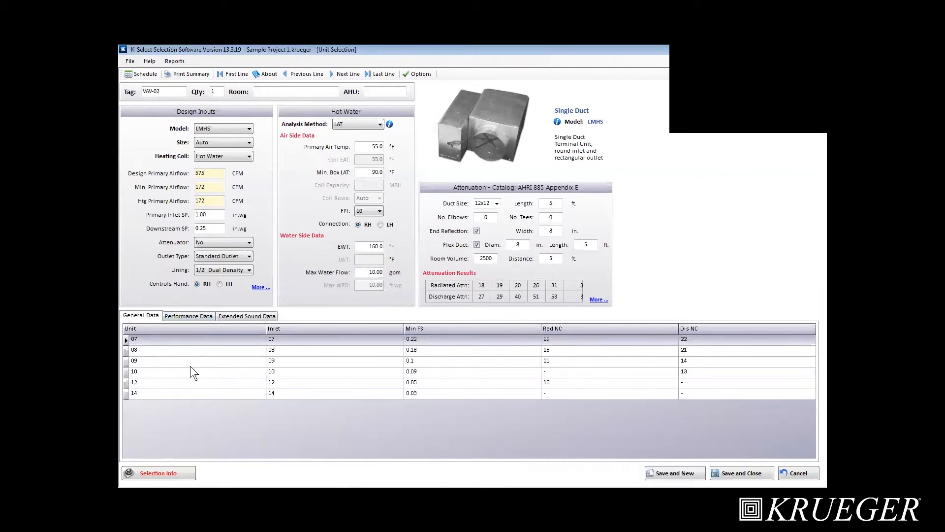
{"action": "left_click", "coordinate": [125, 393]}
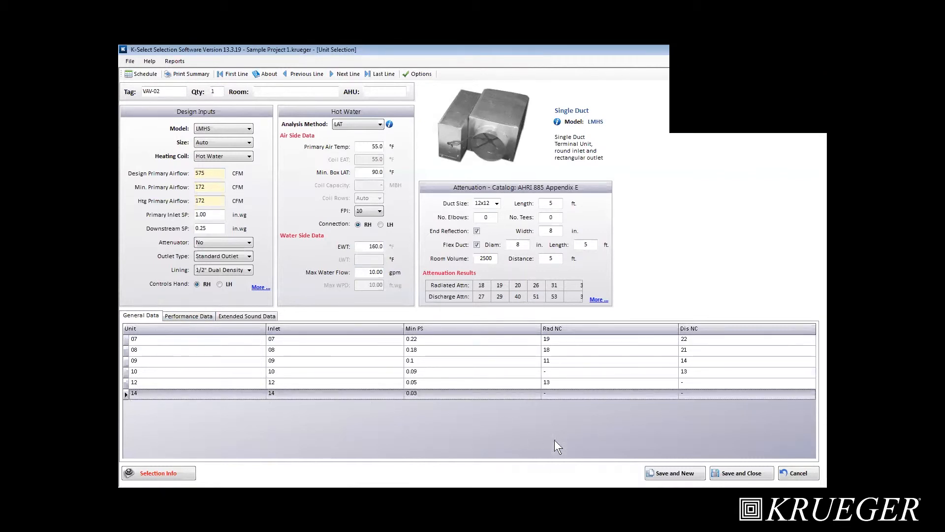
{"action": "left_click", "coordinate": [742, 473]}
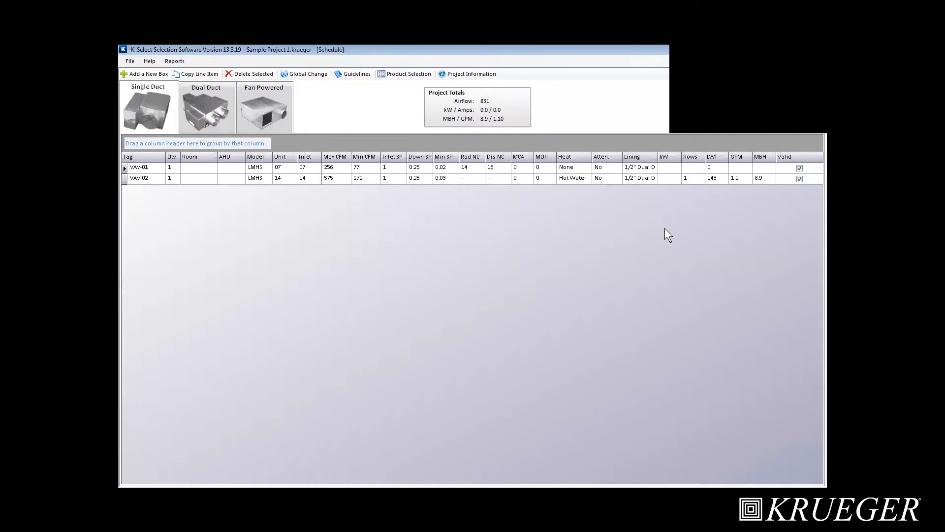
Copy the VAV-02 line item five times, with the new tags VAV-03 through VAV-07
{"action": "left_click", "coordinate": [123, 181]}
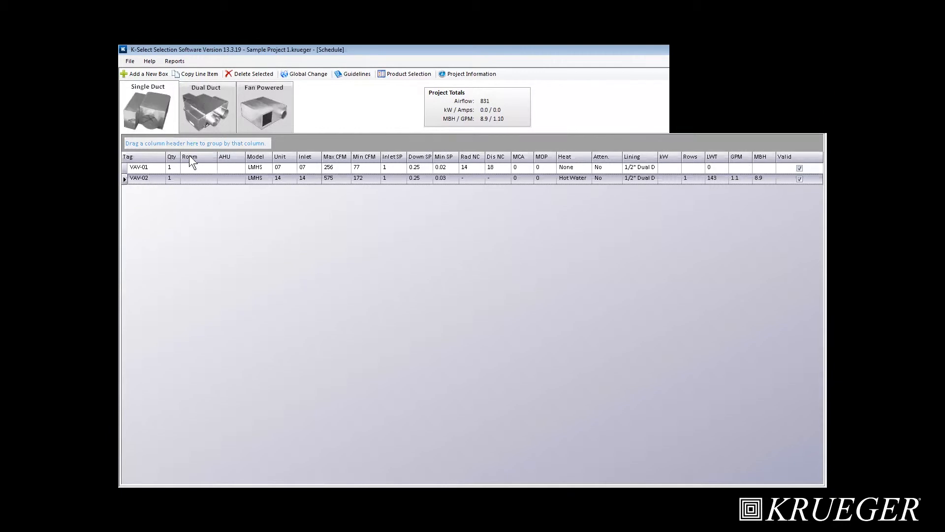
{"action": "left_click", "coordinate": [210, 75]}
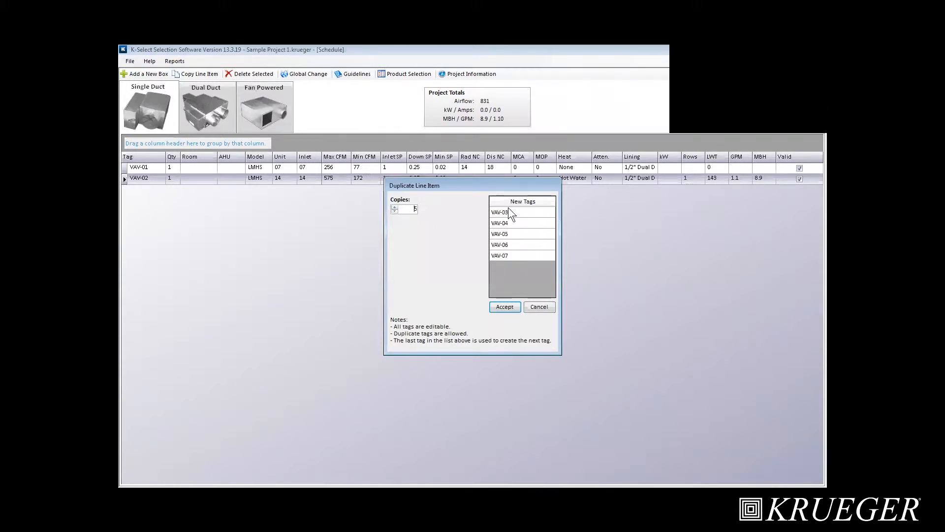
{"action": "left_click", "coordinate": [505, 307]}
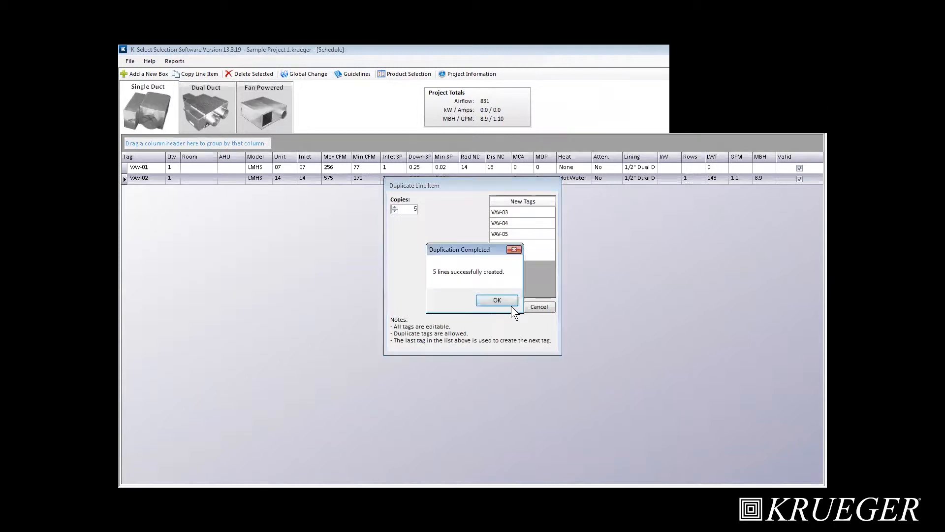
{"action": "left_click", "coordinate": [507, 301]}
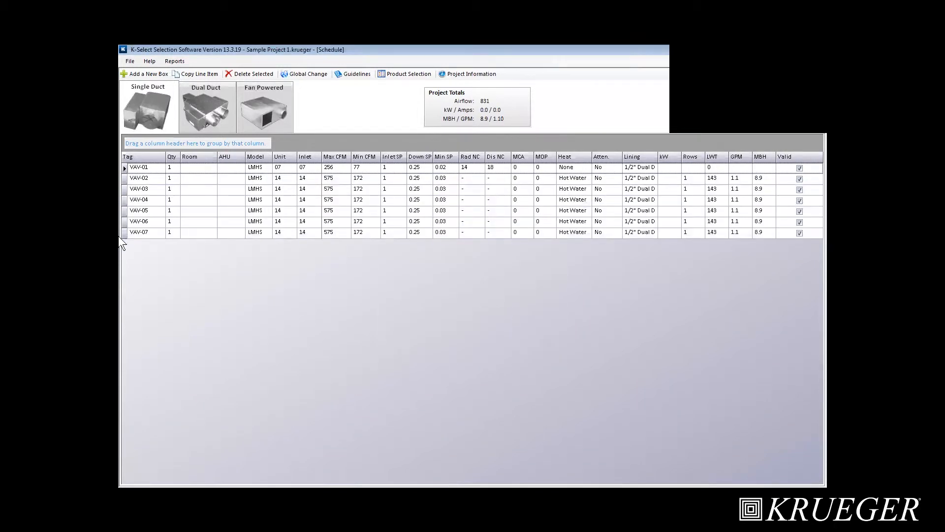
Delete the VAV-07 line item from the single duct schedule
{"action": "left_click", "coordinate": [124, 232]}
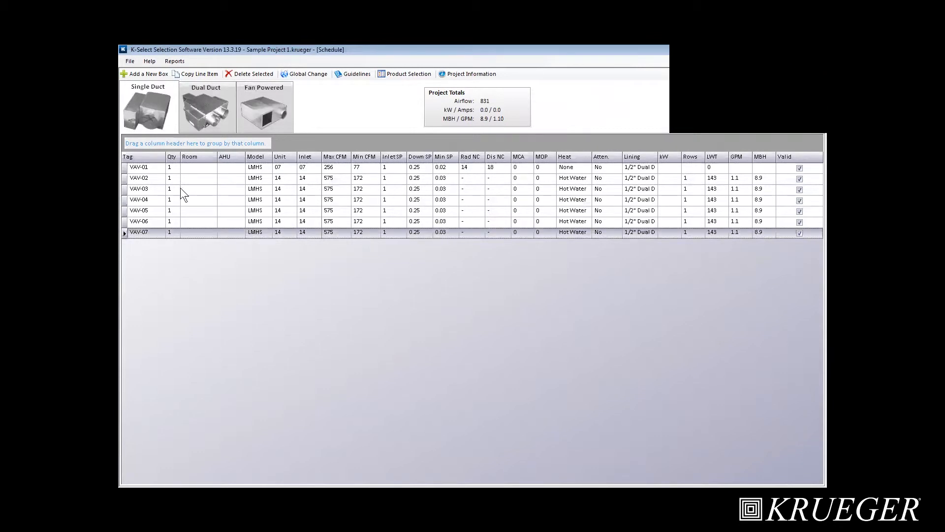
{"action": "left_click", "coordinate": [246, 74]}
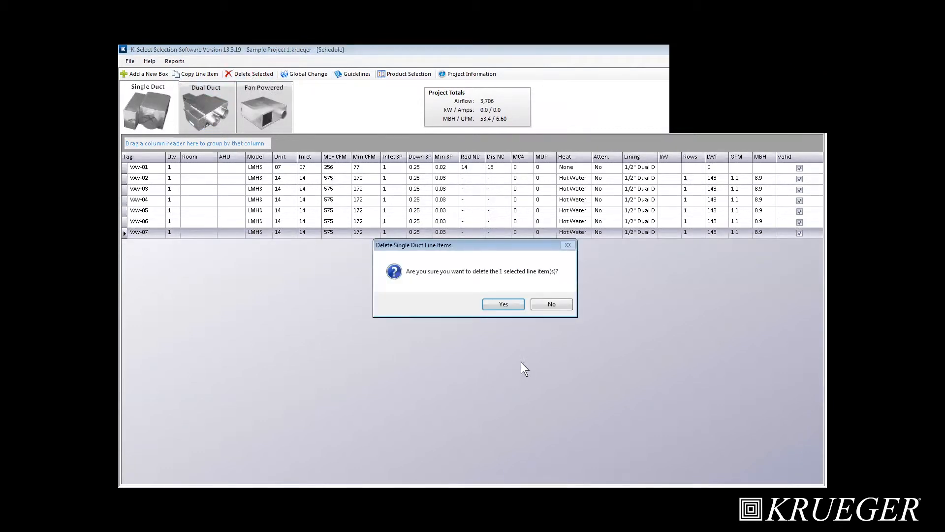
{"action": "left_click", "coordinate": [503, 304]}
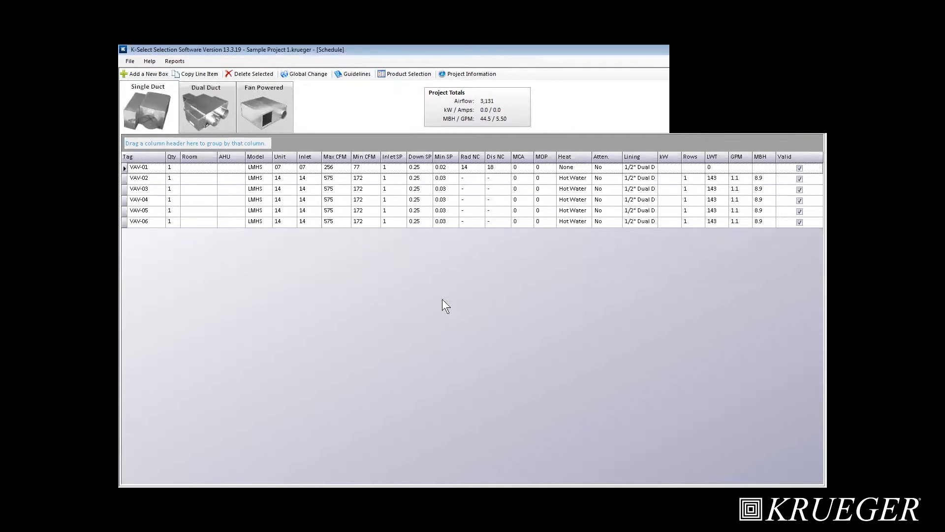
Apply a global change of the liner type to 1" Cellular for VAV-01, VAV-02, VAV-04 and VAV-05
{"action": "left_click", "coordinate": [125, 180]}
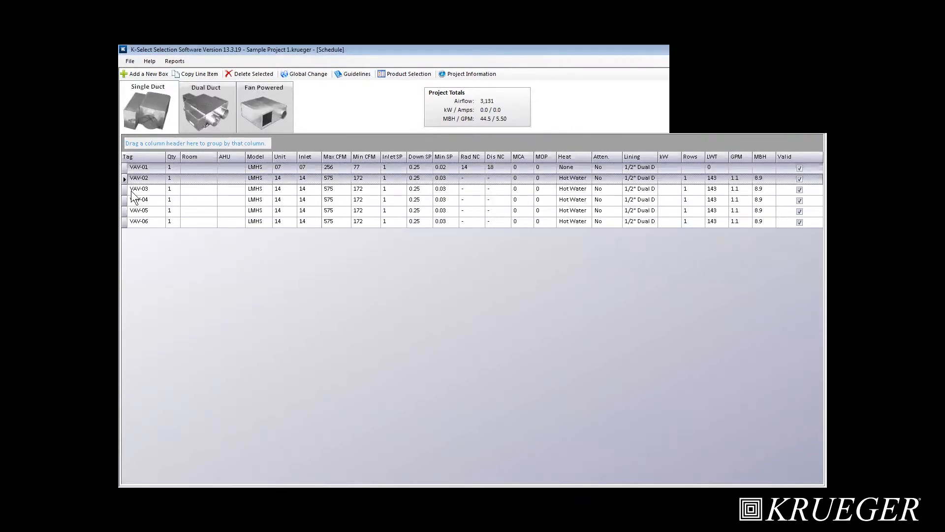
{"action": "left_click", "coordinate": [124, 200], "text": "ctrl"}
{"action": "left_click", "coordinate": [125, 211], "text": "ctrl"}
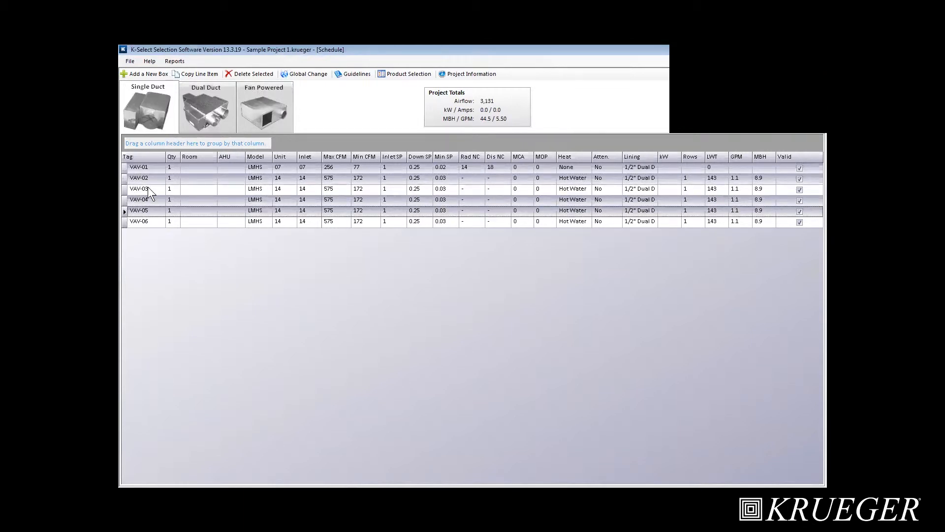
{"action": "left_click", "coordinate": [308, 75]}
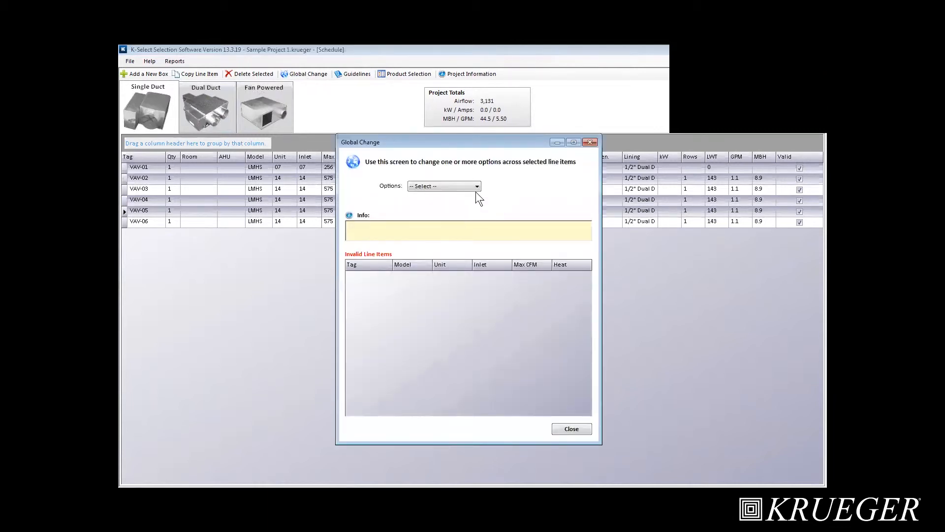
{"action": "left_click", "coordinate": [462, 187]}
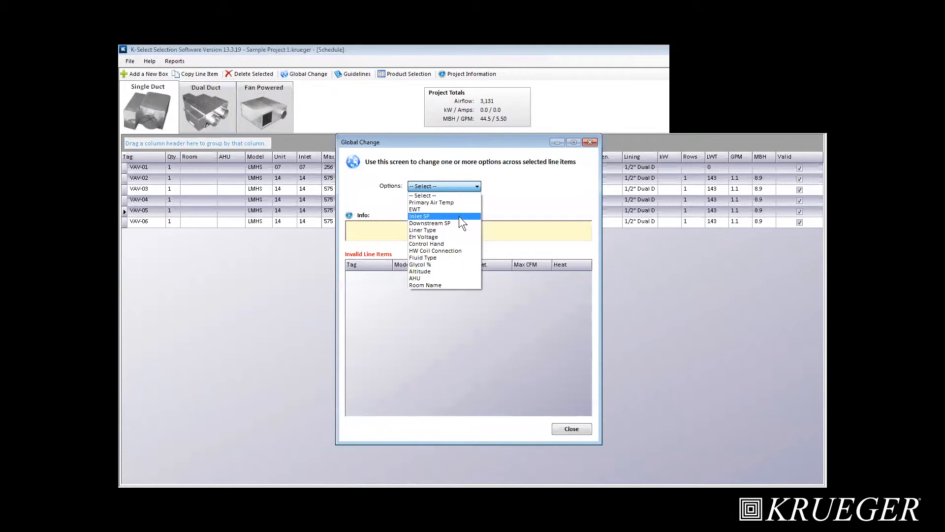
{"action": "left_click", "coordinate": [454, 230]}
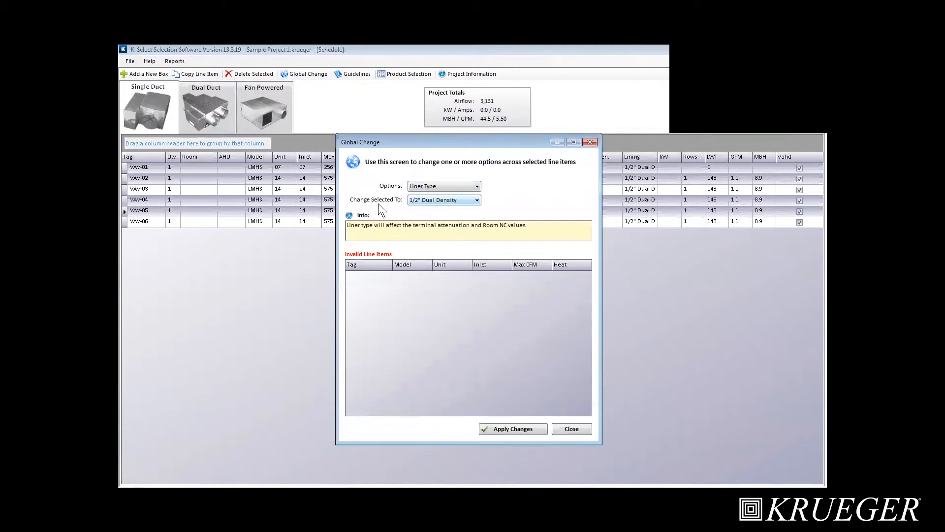
{"action": "left_click", "coordinate": [460, 199]}
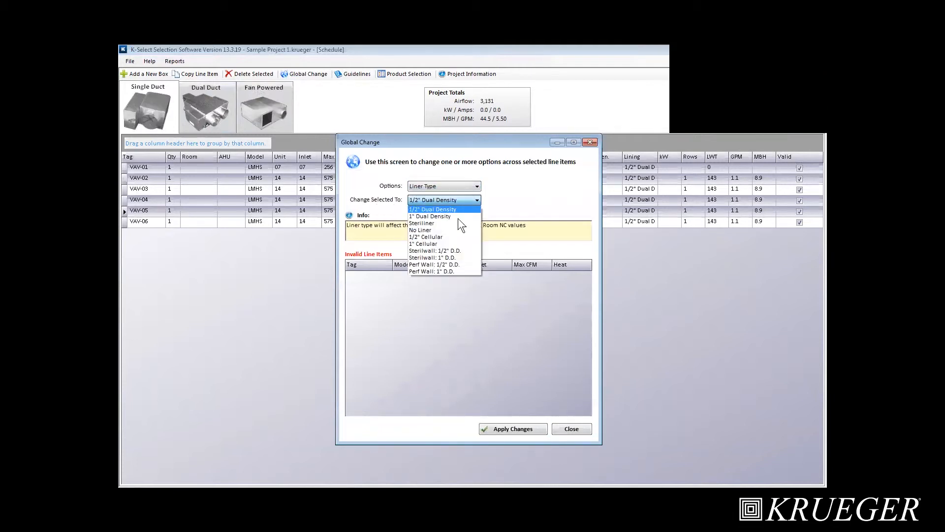
{"action": "left_click", "coordinate": [454, 245]}
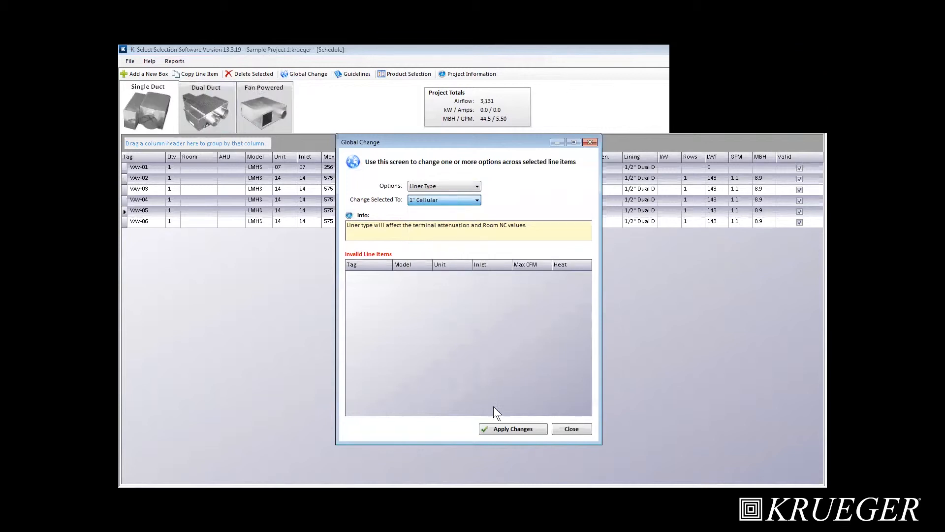
{"action": "left_click", "coordinate": [505, 426]}
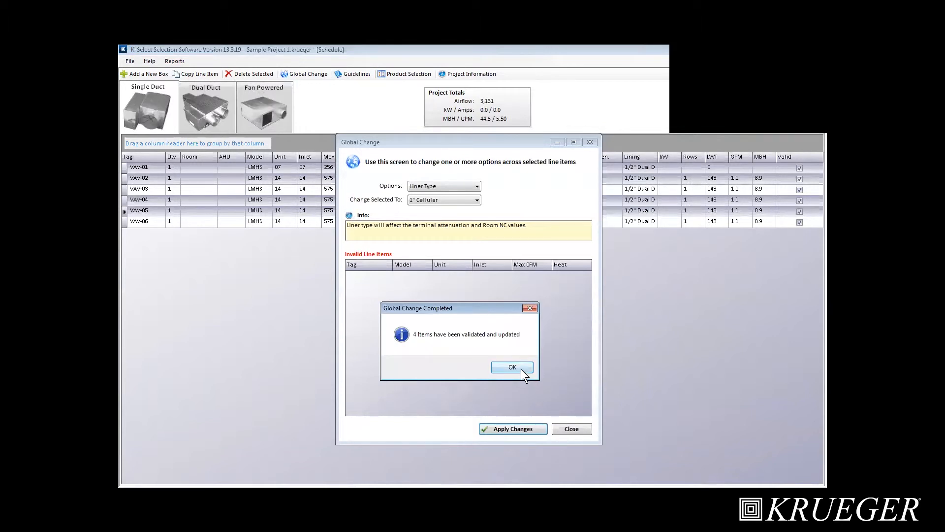
{"action": "left_click", "coordinate": [521, 368]}
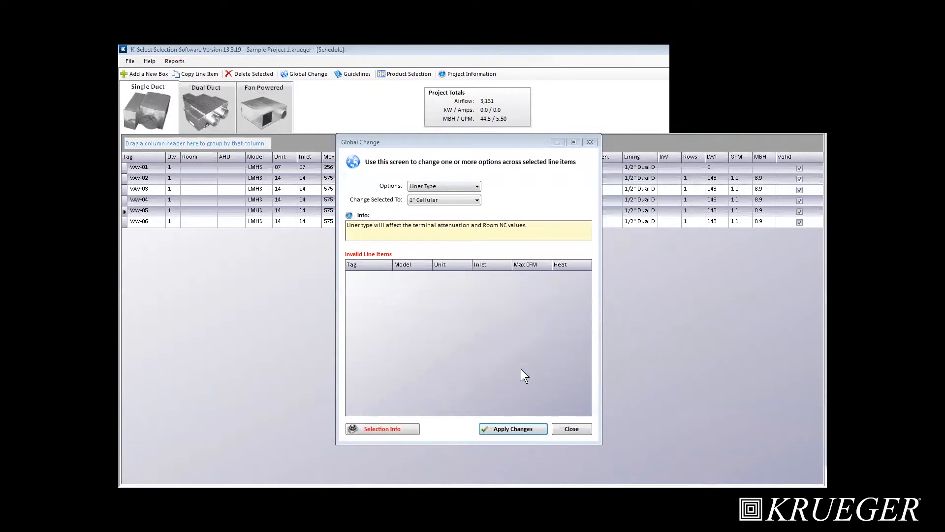
Review the selection messages for the globally changed line items and return to the schedule
{"action": "left_click", "coordinate": [393, 430]}
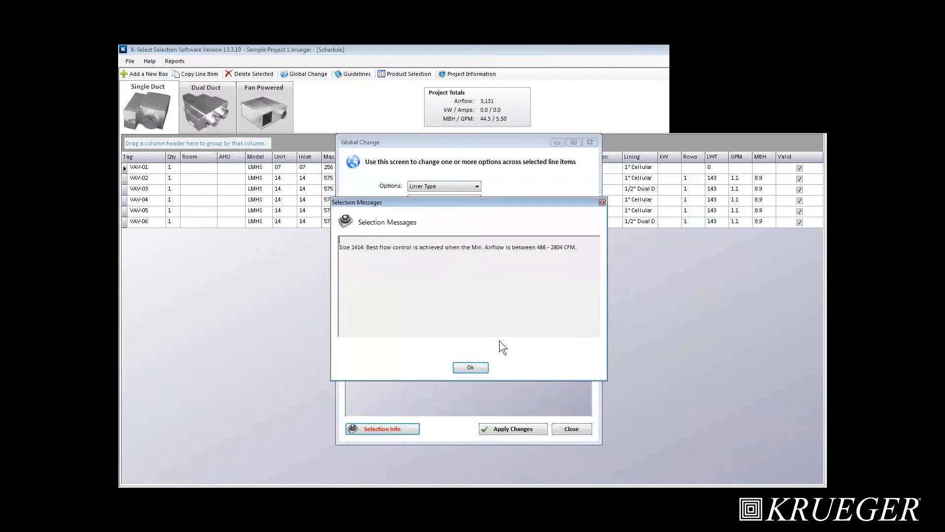
{"action": "left_click", "coordinate": [471, 368]}
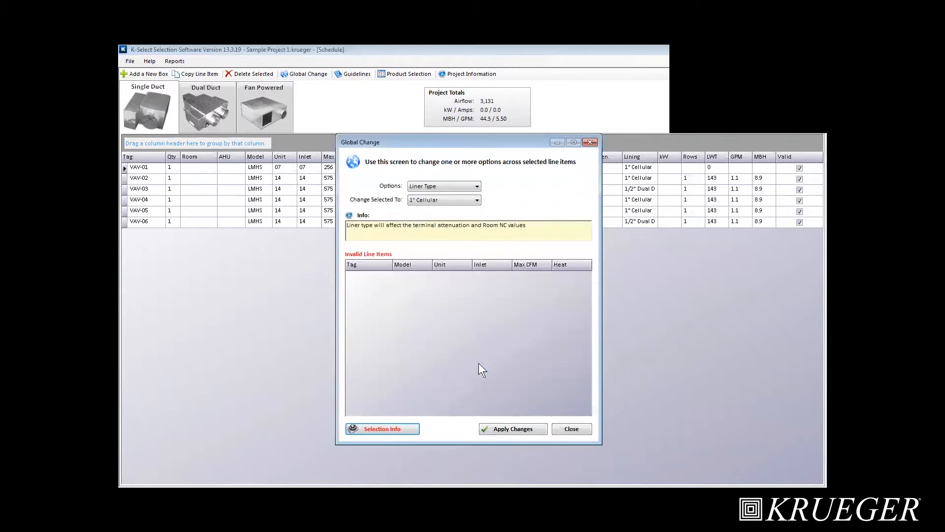
{"action": "left_click", "coordinate": [571, 429]}
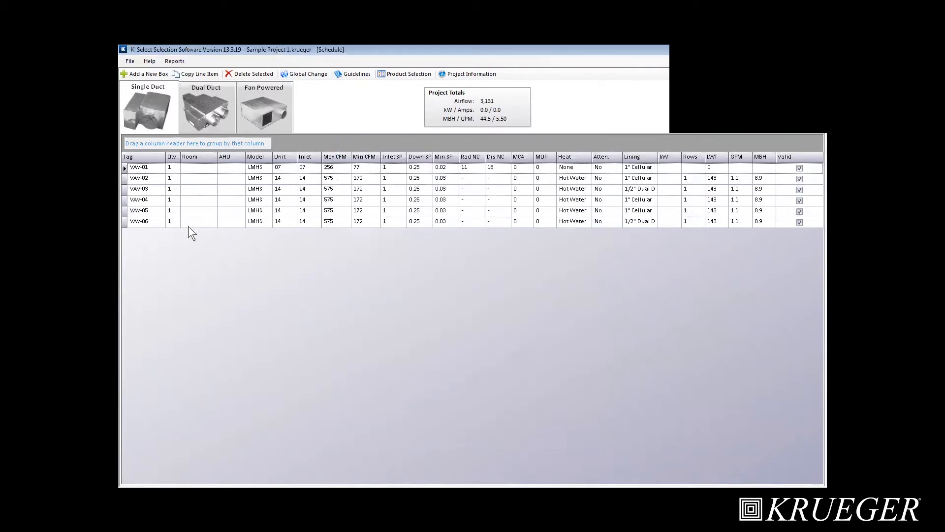
Open VAV-03, browse the unit selections of the first and following line items, and return to the schedule without changes
{"action": "left_click", "coordinate": [126, 191]}
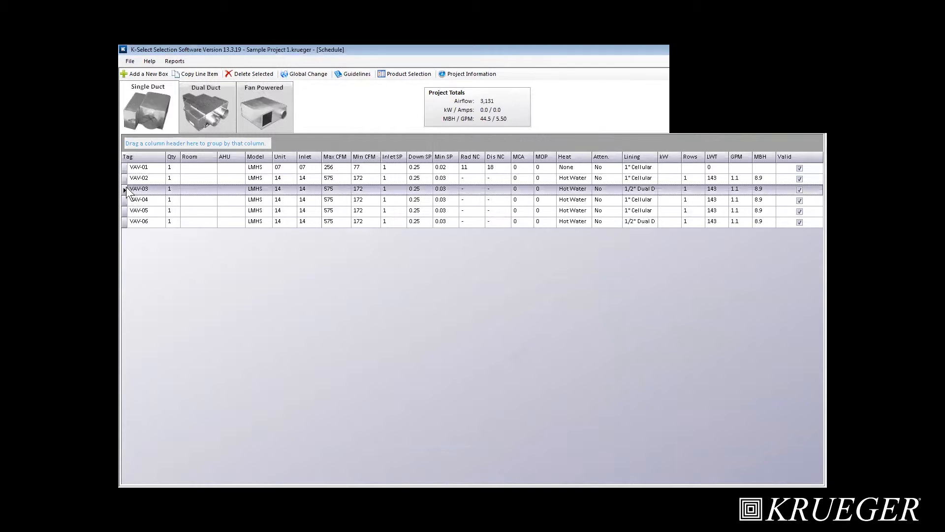
{"action": "double_click", "coordinate": [127, 189]}
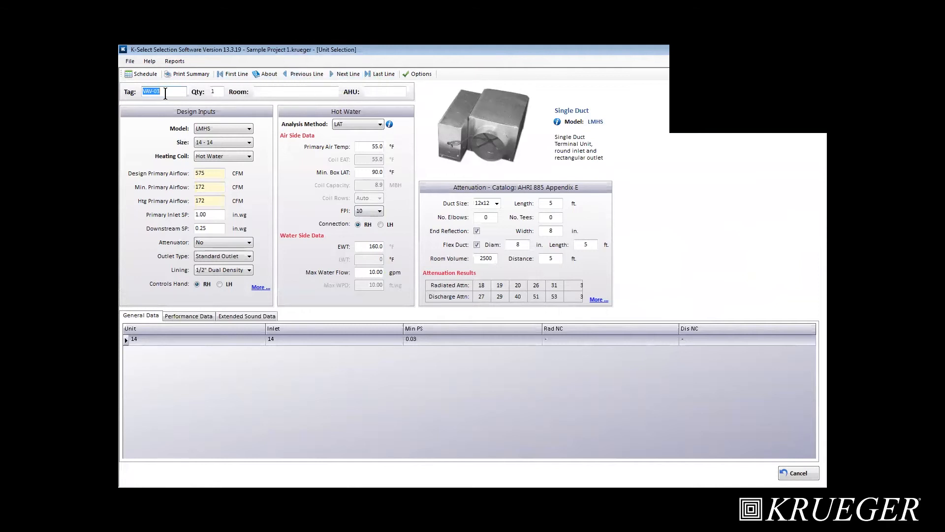
{"action": "left_click", "coordinate": [229, 75]}
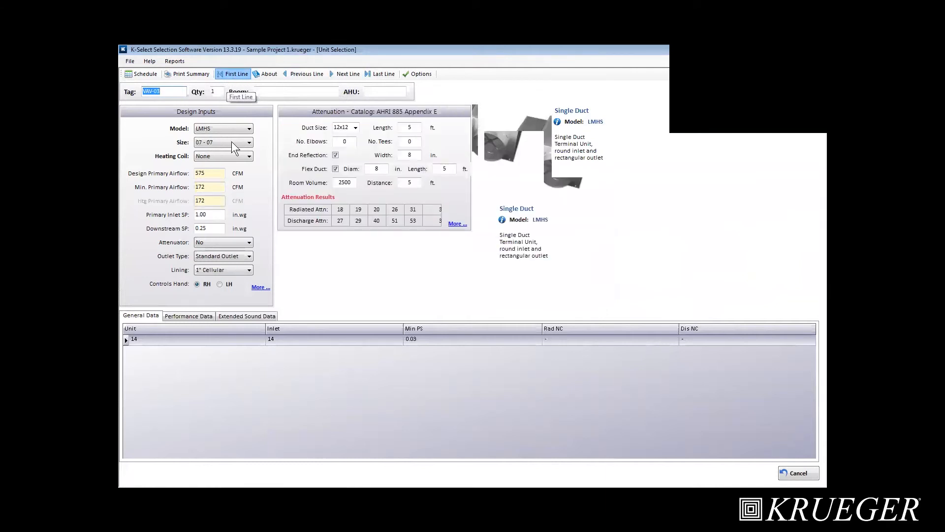
{"action": "left_click", "coordinate": [340, 76]}
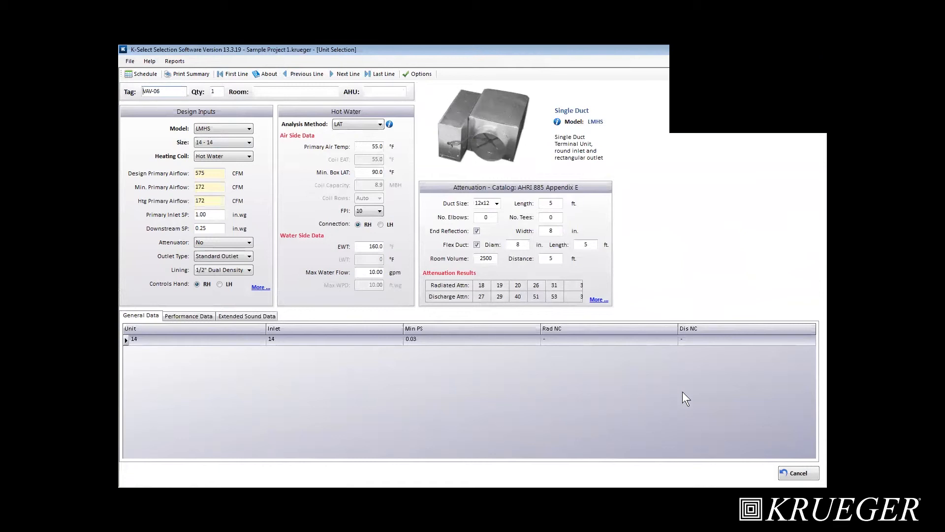
{"action": "left_click", "coordinate": [799, 473]}
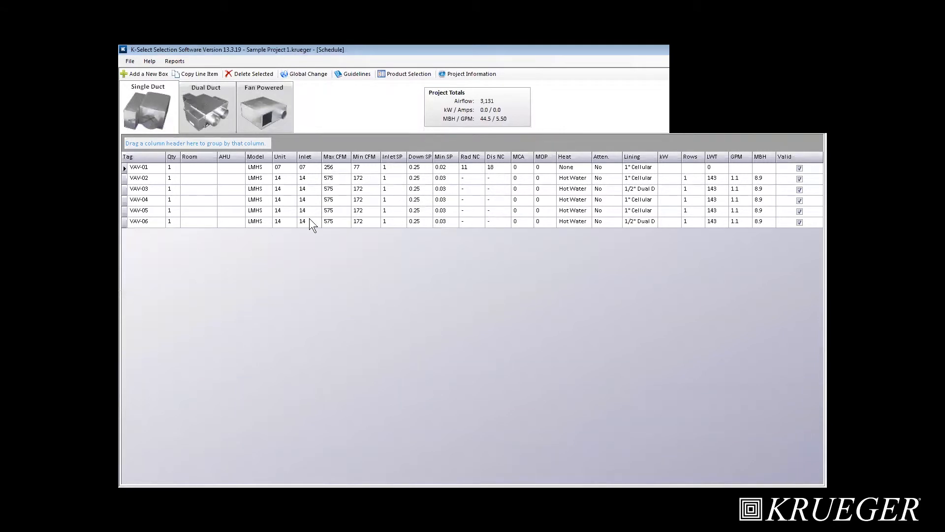
Switch the product selection to Fan Coils and start a new fan coil unit
{"action": "left_click", "coordinate": [399, 75]}
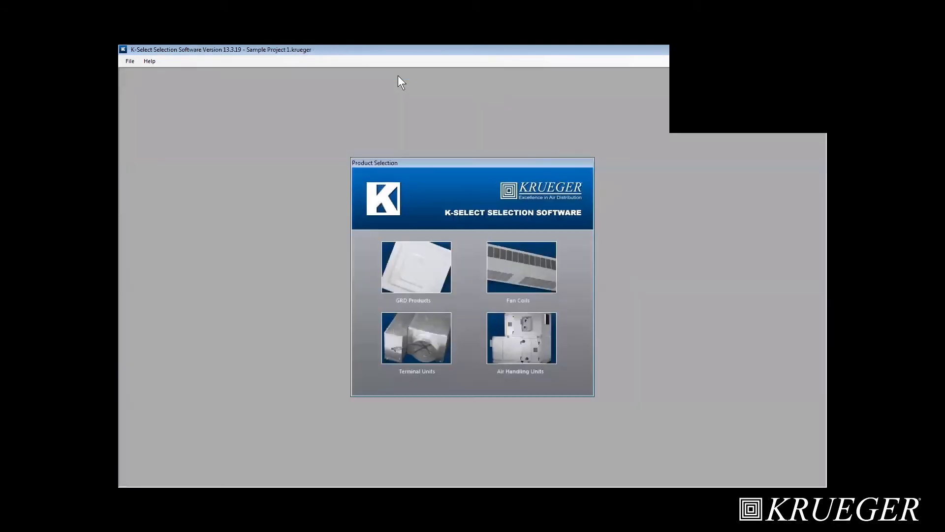
{"action": "left_click", "coordinate": [522, 282]}
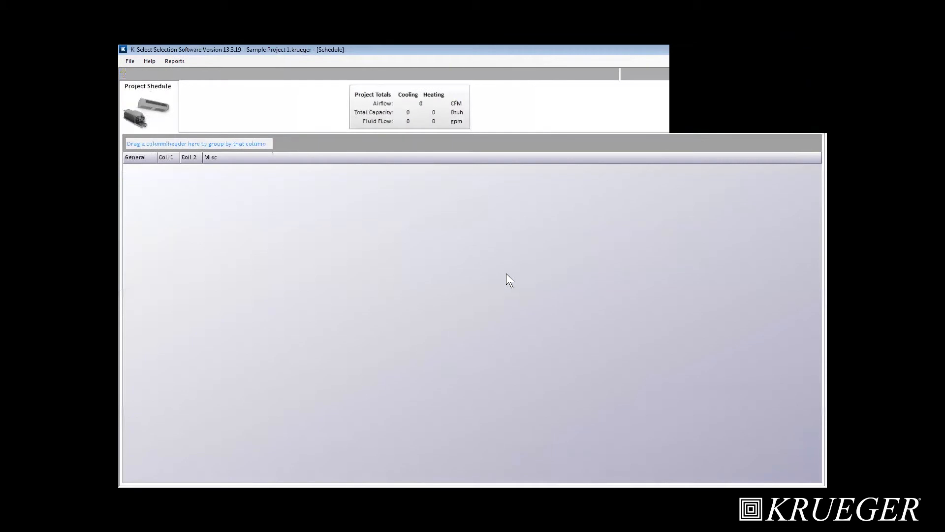
{"action": "left_click", "coordinate": [155, 76]}
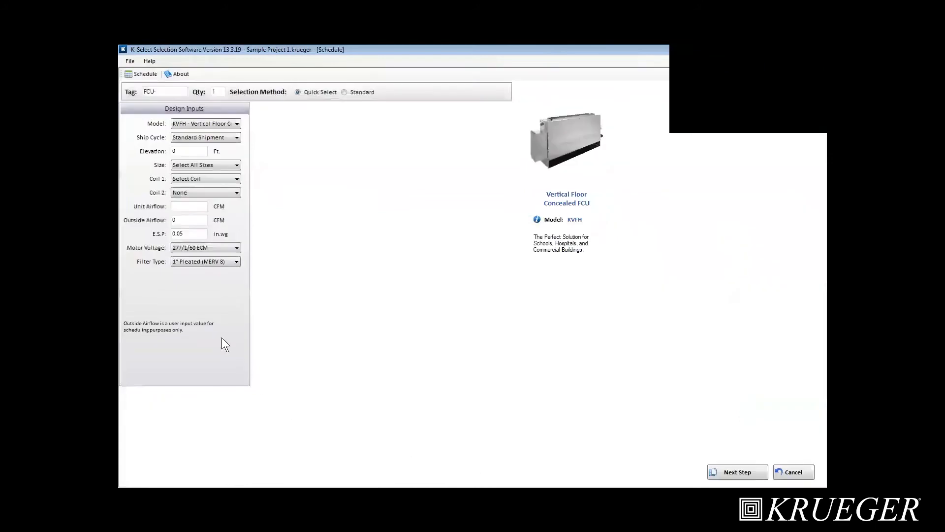
Assign Hot Water to coil 1 and Chilled Water to coil 2 of the KVFH unit
{"action": "left_click", "coordinate": [233, 180]}
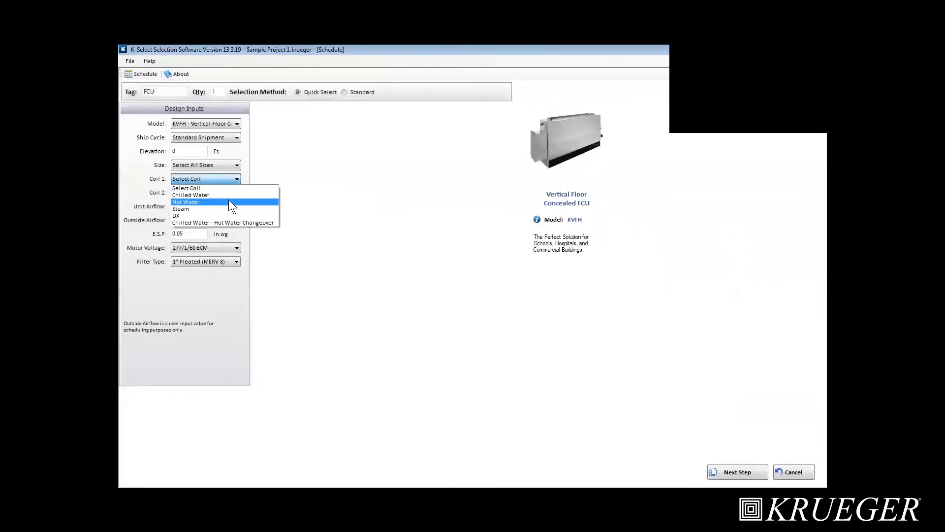
{"action": "left_click", "coordinate": [228, 201]}
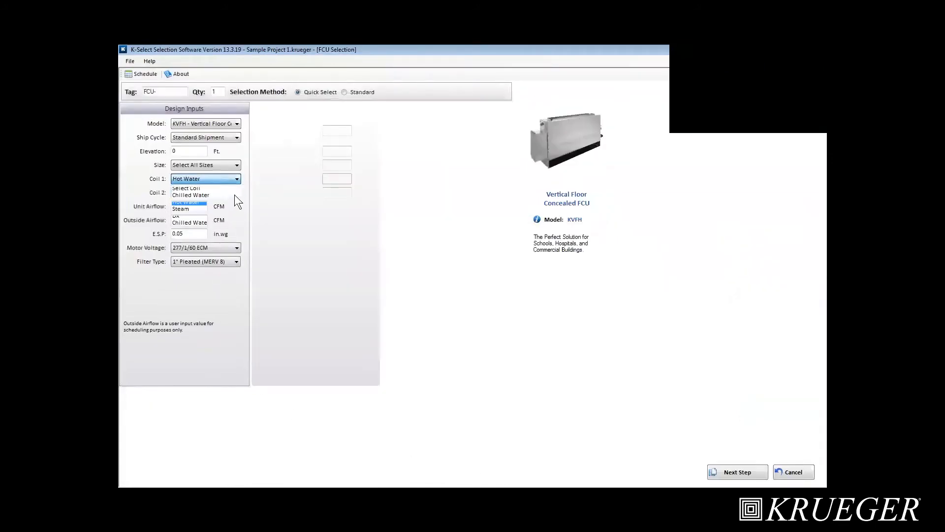
{"action": "left_click", "coordinate": [229, 191]}
{"action": "left_click", "coordinate": [231, 206]}
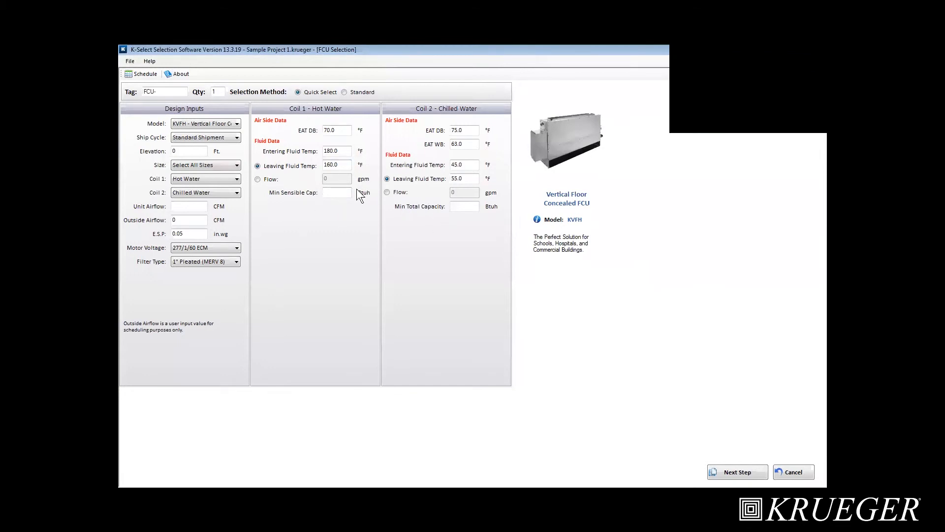
Use the Standard selection method and set the hot water coil's fluid to water with propylene glycol at 30%
{"action": "left_click", "coordinate": [344, 92]}
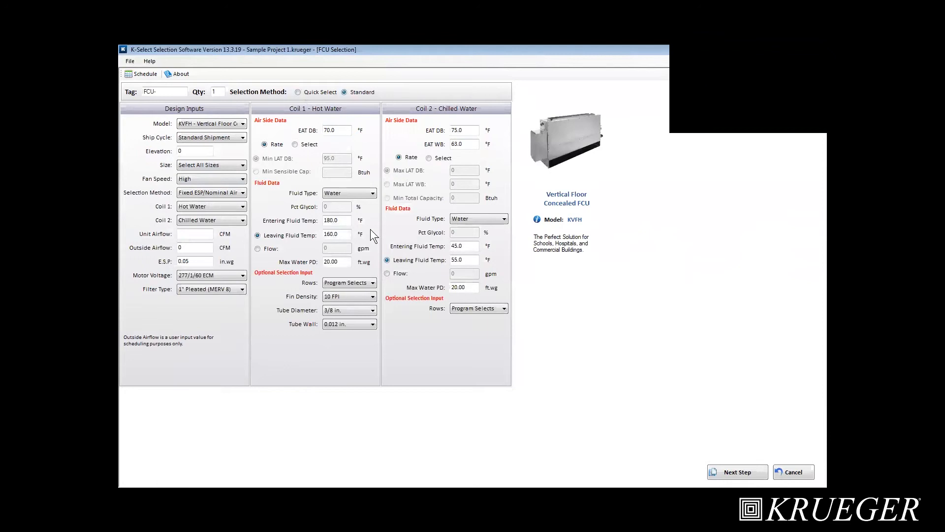
{"action": "left_click", "coordinate": [368, 192]}
{"action": "left_click", "coordinate": [374, 215]}
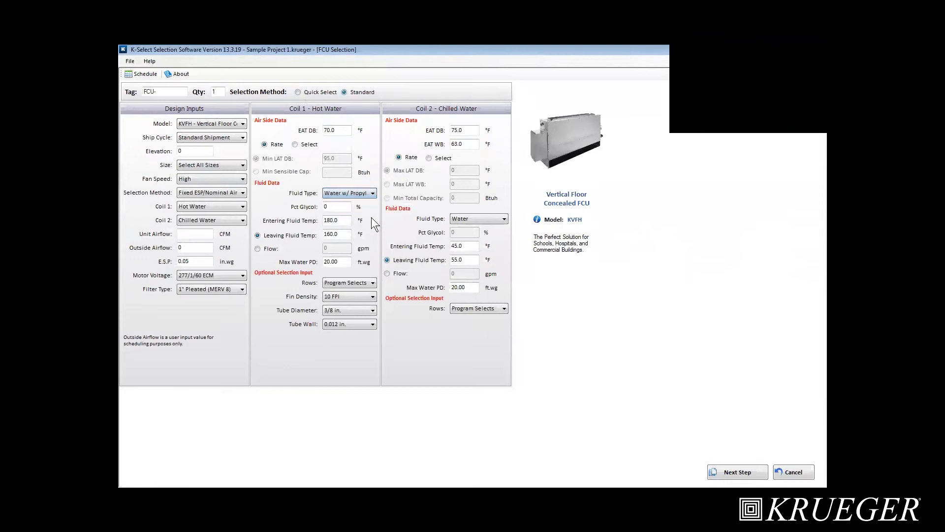
{"action": "double_click", "coordinate": [340, 207]}
{"action": "type", "text": "30"}
{"action": "key", "text": "Tab"}
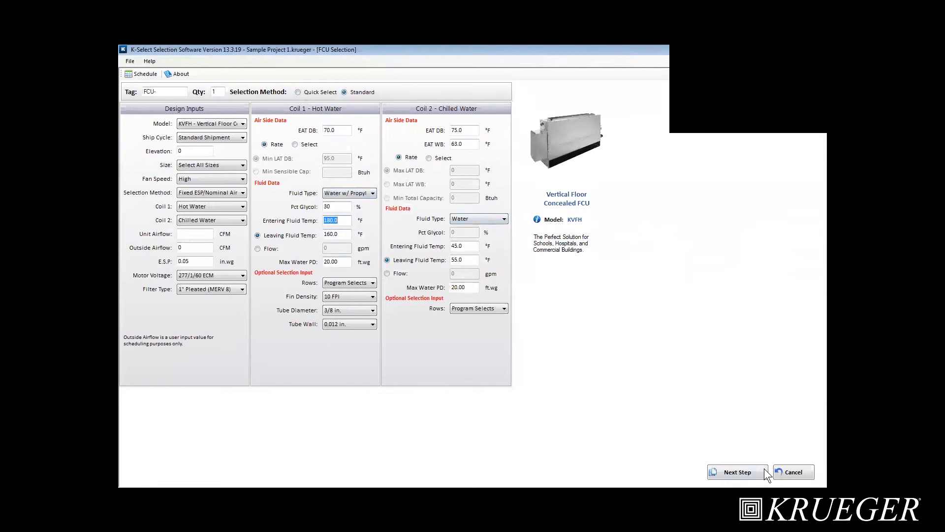
Cancel the fan coil selection, delete its FCU- line item, and switch the product selection back to Terminal Units
{"action": "left_click", "coordinate": [791, 472]}
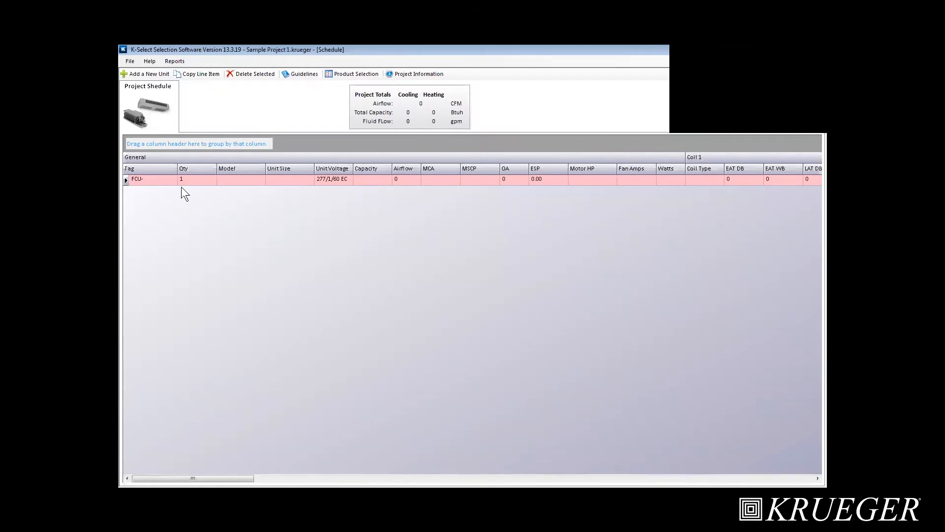
{"action": "left_click", "coordinate": [127, 181]}
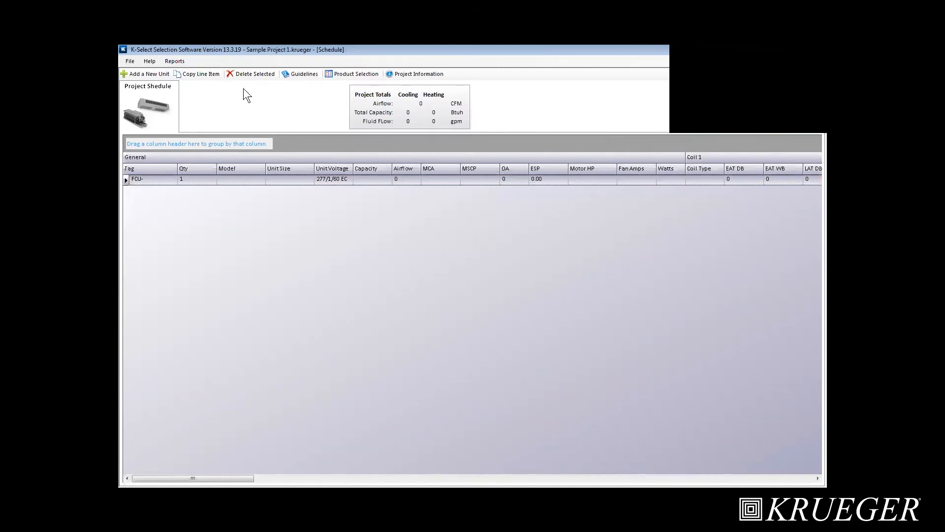
{"action": "left_click", "coordinate": [251, 75]}
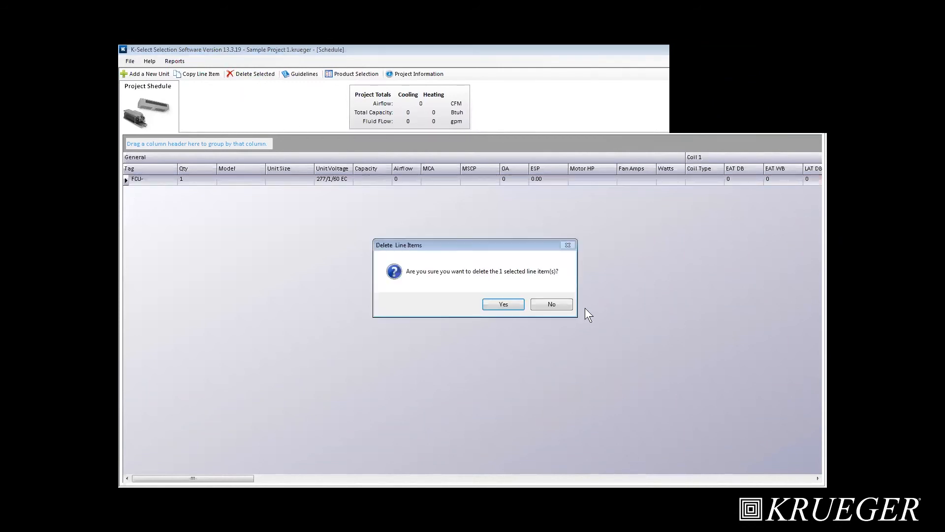
{"action": "left_click", "coordinate": [504, 305]}
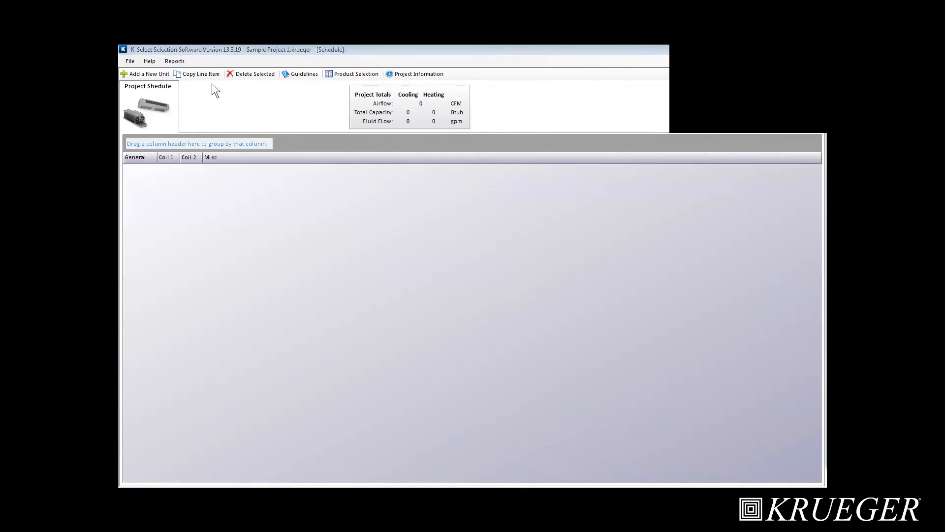
{"action": "left_click", "coordinate": [353, 77]}
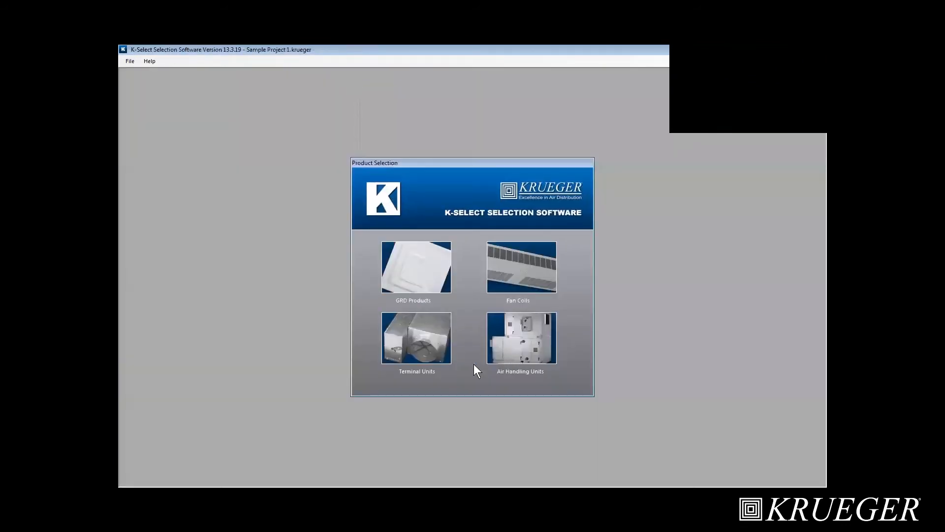
{"action": "left_click", "coordinate": [433, 340]}
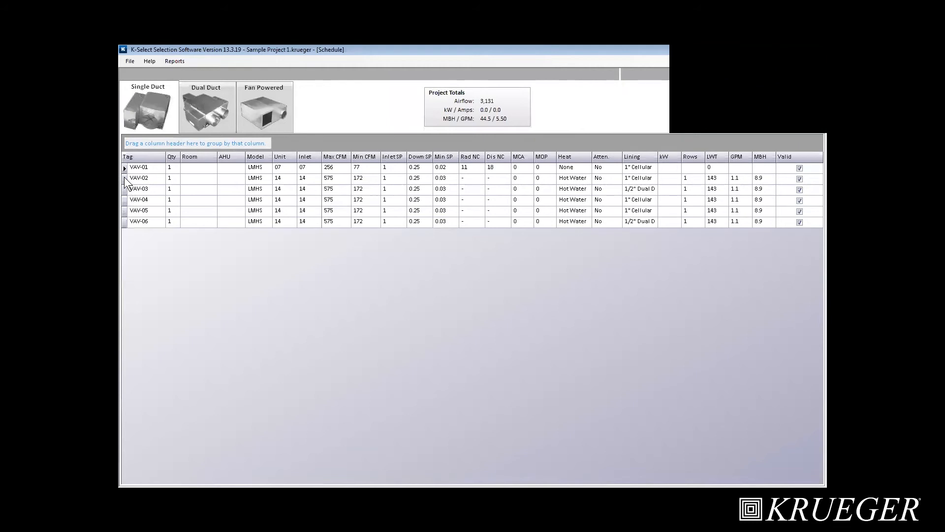
Open the VAV-02 line item, review its print summary down to the acoustic data and notes, and return to the schedule
{"action": "left_click", "coordinate": [126, 179]}
{"action": "double_click", "coordinate": [126, 180]}
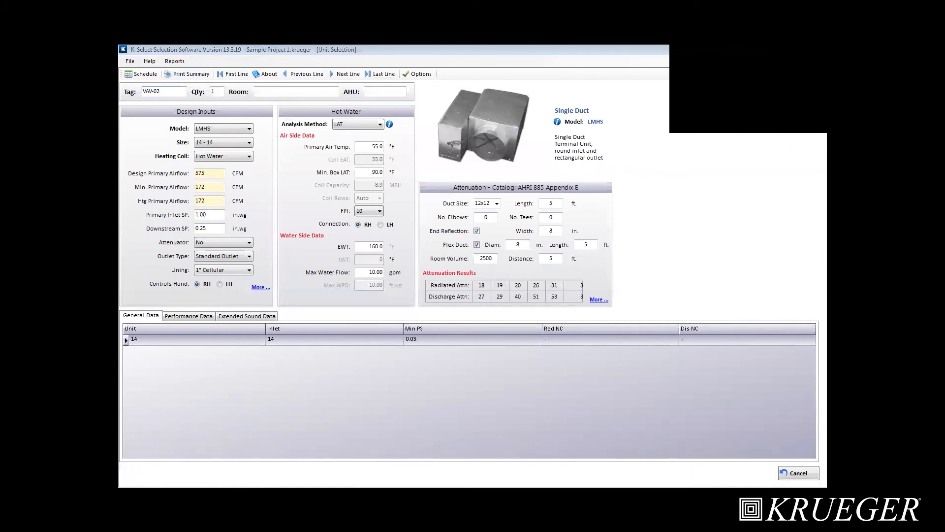
{"action": "left_click_drag", "start_coordinate": [575, 191], "coordinate": [566, 301]}
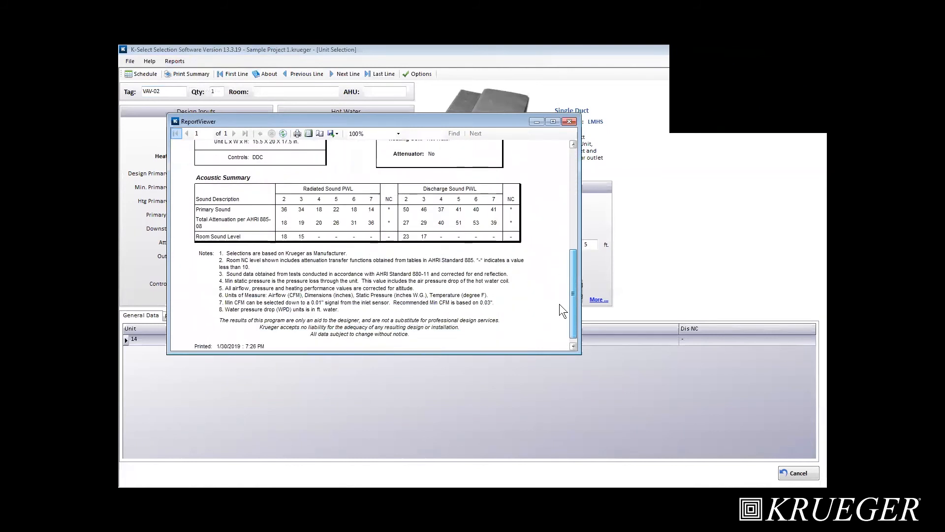
{"action": "left_click", "coordinate": [571, 123]}
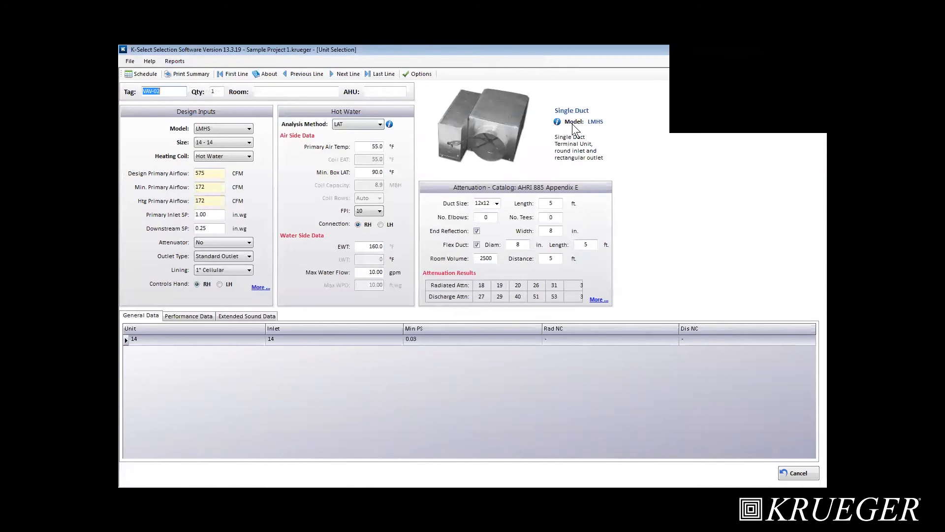
{"action": "left_click", "coordinate": [794, 474]}
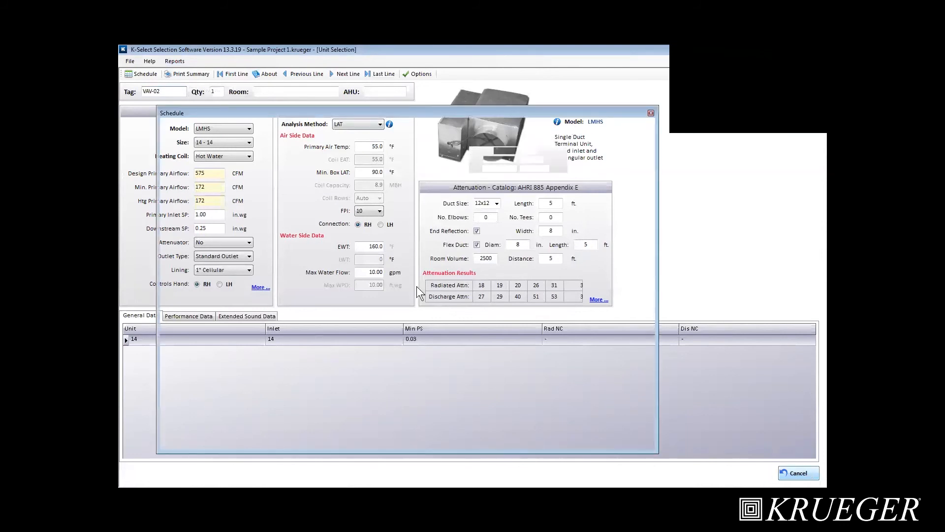
Launch the single duct schedule, single duct performance and acoustic schedule reports, with no-heat selections printed with Hot Water and line items ordered by Tag
{"action": "left_click", "coordinate": [173, 61]}
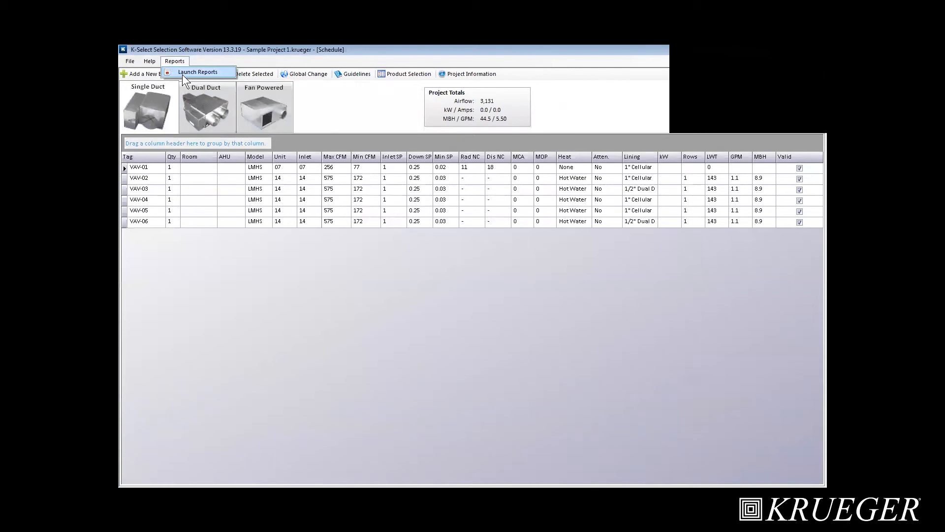
{"action": "left_click", "coordinate": [183, 75]}
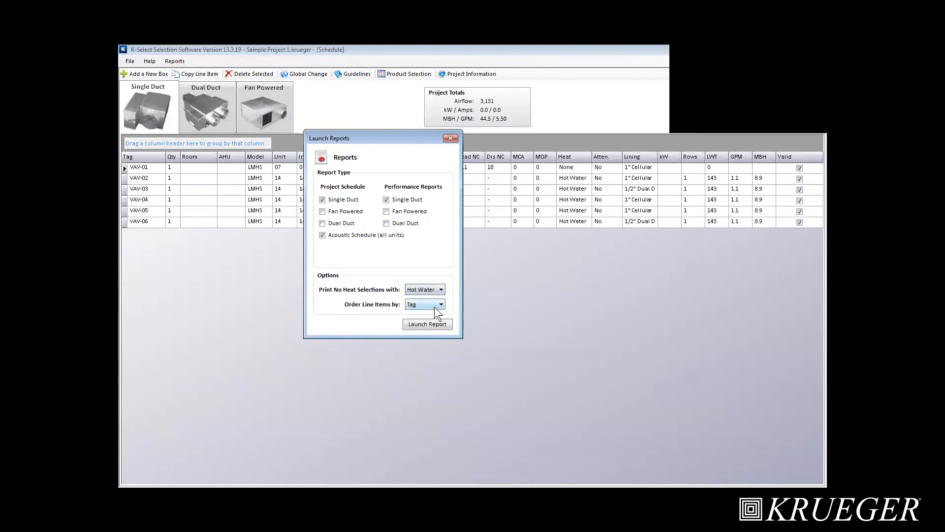
{"action": "left_click", "coordinate": [425, 324]}
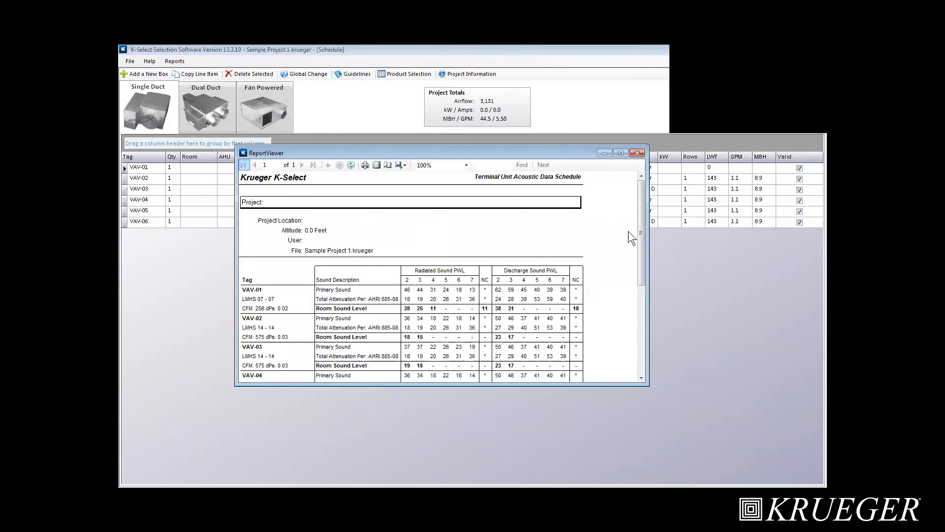
Examine the acoustic data schedule, close it, and read the performance report pages for VAV-01 through VAV-03
{"action": "left_click_drag", "start_coordinate": [643, 208], "coordinate": [640, 243]}
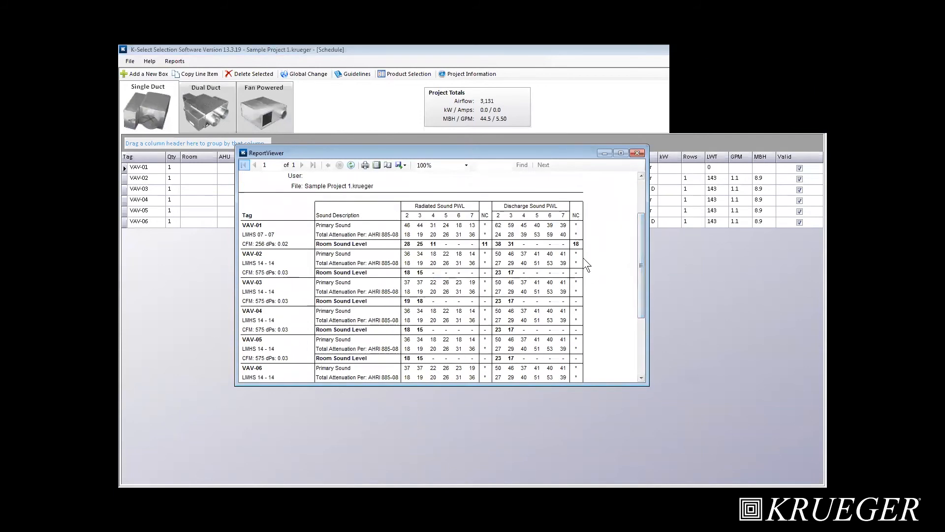
{"action": "left_click", "coordinate": [638, 153]}
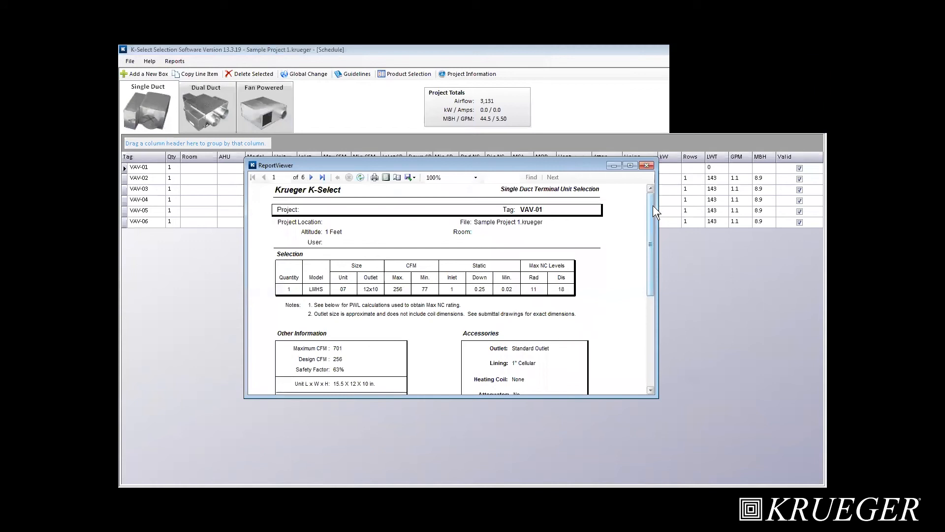
{"action": "left_click_drag", "start_coordinate": [653, 216], "coordinate": [653, 231]}
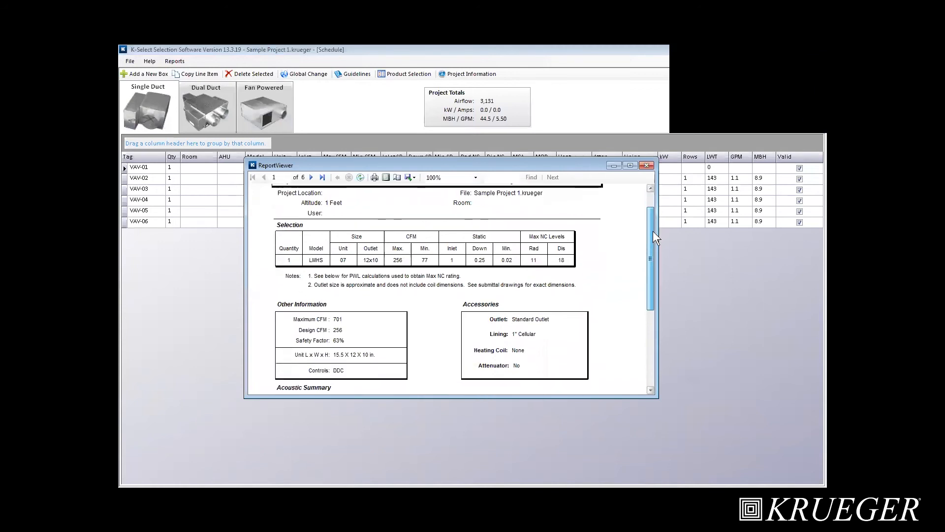
{"action": "scroll", "coordinate": [631, 294], "scroll_direction": "down", "scroll_amount": 5}
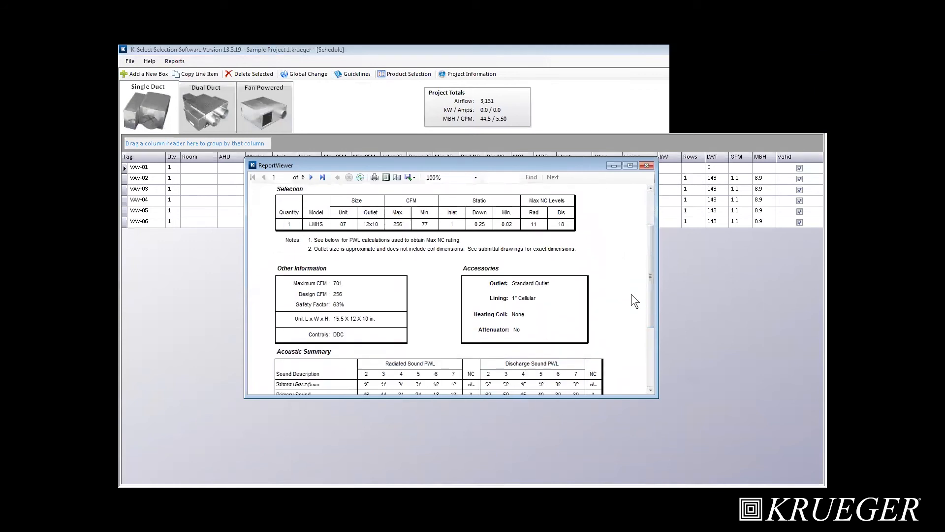
{"action": "scroll", "coordinate": [627, 318], "scroll_direction": "down", "scroll_amount": 3}
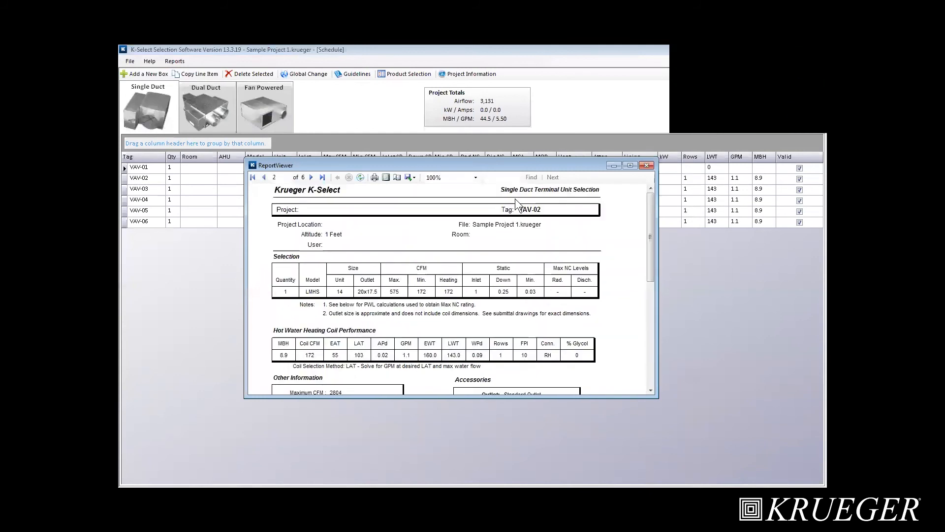
{"action": "scroll", "coordinate": [599, 279], "scroll_direction": "down", "scroll_amount": 1}
{"action": "scroll", "coordinate": [600, 280], "scroll_direction": "down", "scroll_amount": 8}
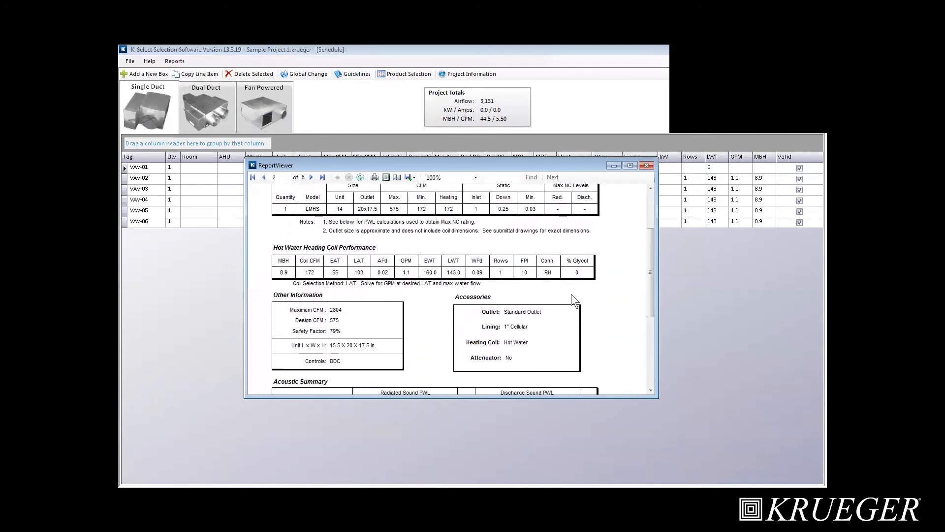
{"action": "scroll", "coordinate": [406, 271], "scroll_direction": "down", "scroll_amount": 6}
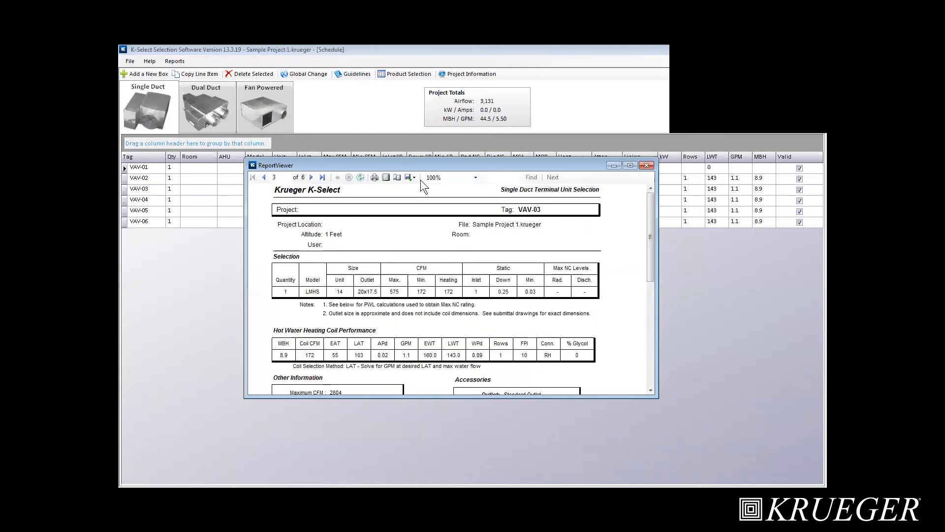
Export the single duct performance report to Excel under the file name Performance Data
{"action": "left_click", "coordinate": [416, 177]}
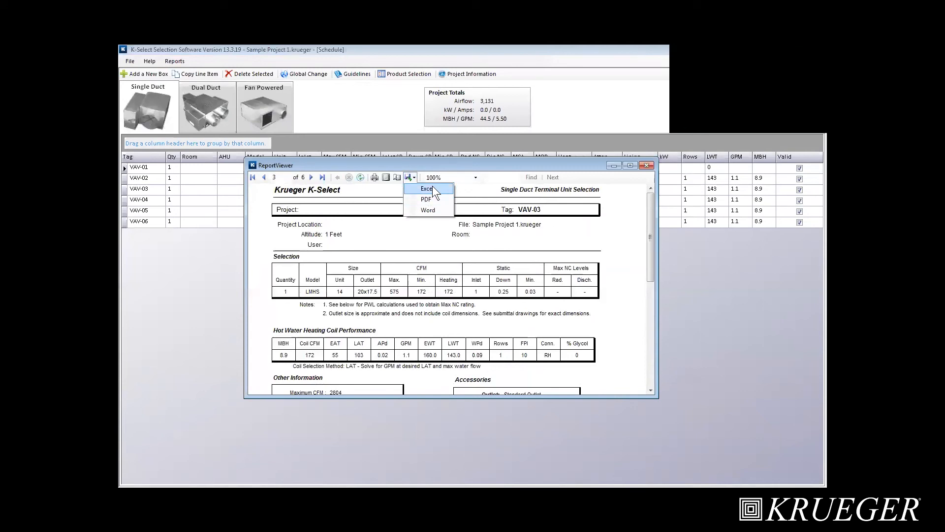
{"action": "left_click", "coordinate": [435, 191]}
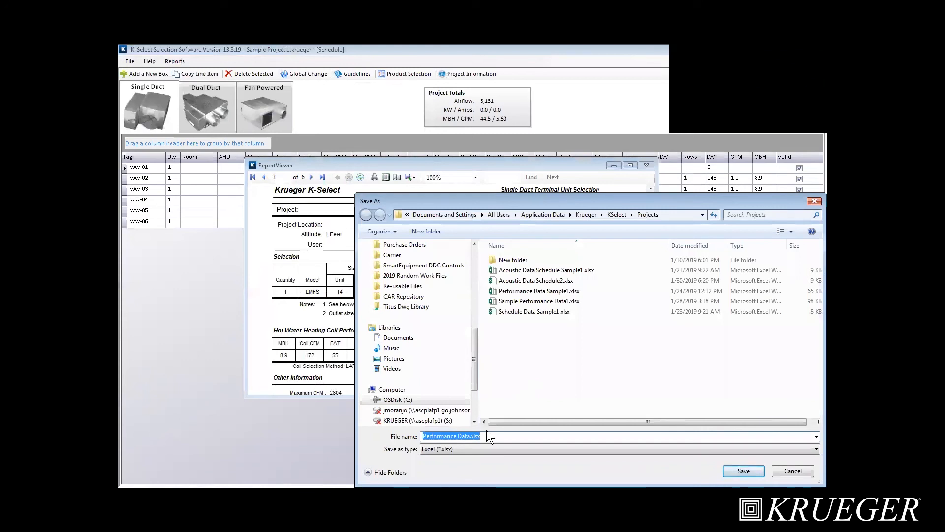
{"action": "key", "text": "BackSpace"}
{"action": "type", "text": "Performance"}
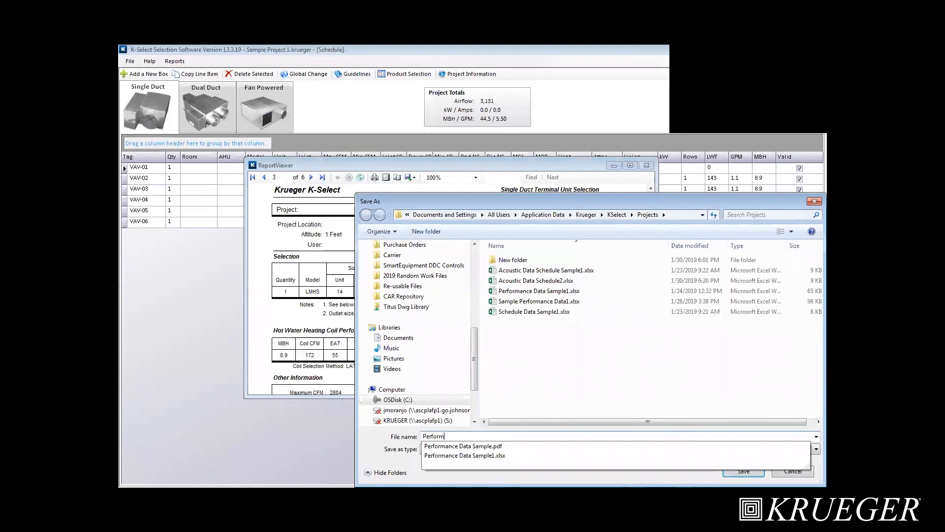
{"action": "type", "text": " Data"}
{"action": "key", "text": "Return"}
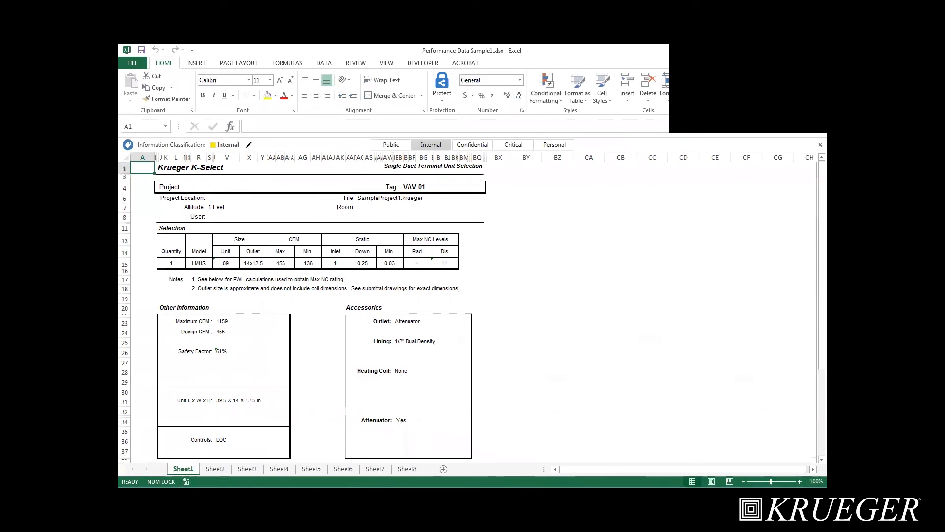
Look through Sheet2 to Sheet5 of the performance workbook in Excel, then close it and the performance report in K-Select
{"action": "left_click", "coordinate": [215, 468]}
{"action": "left_click", "coordinate": [245, 469]}
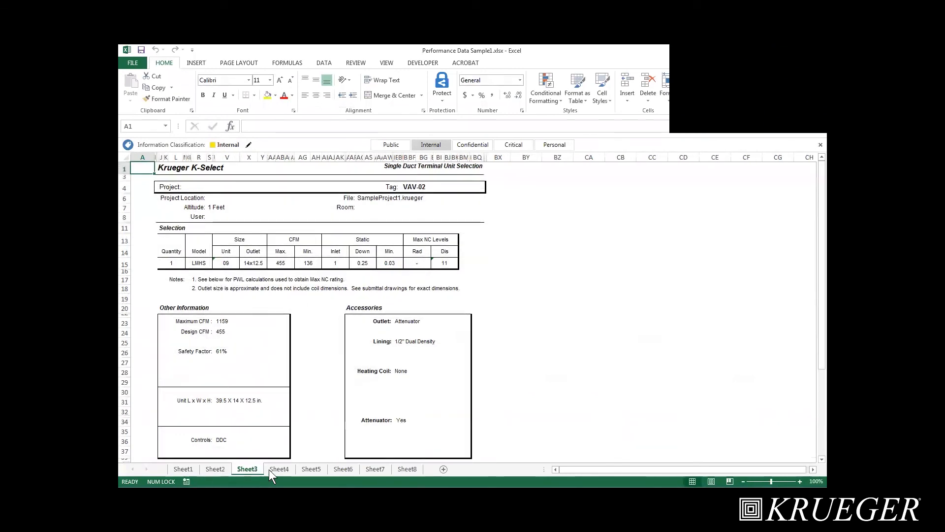
{"action": "left_click", "coordinate": [273, 468]}
{"action": "left_click", "coordinate": [308, 469]}
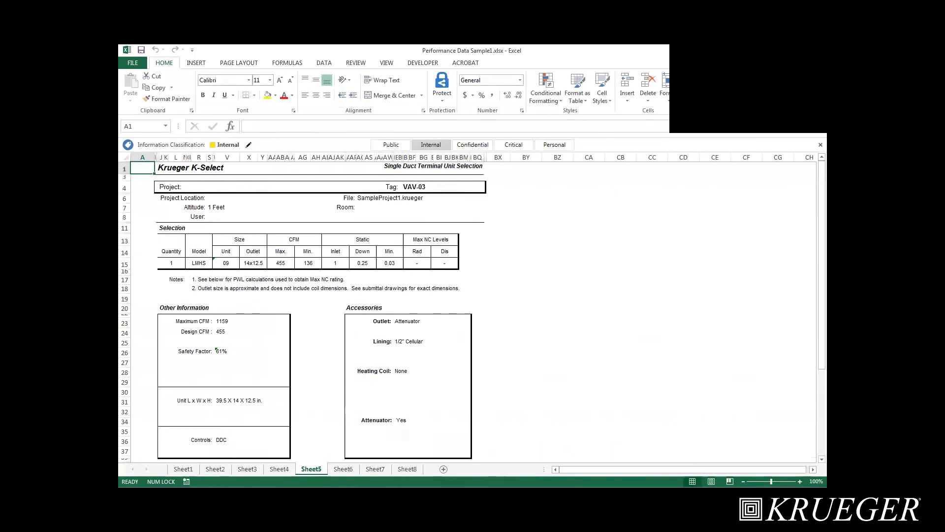
{"action": "key", "text": "ctrl+w"}
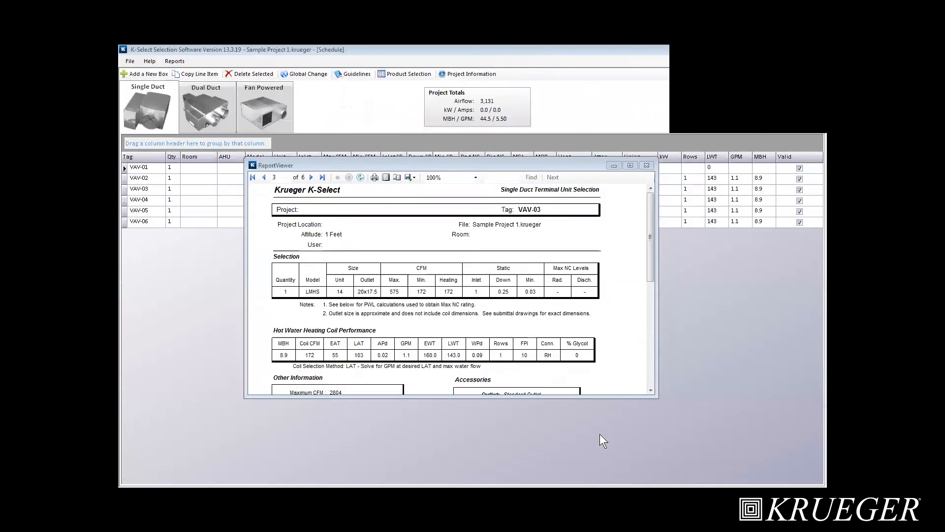
{"action": "left_click", "coordinate": [647, 165]}
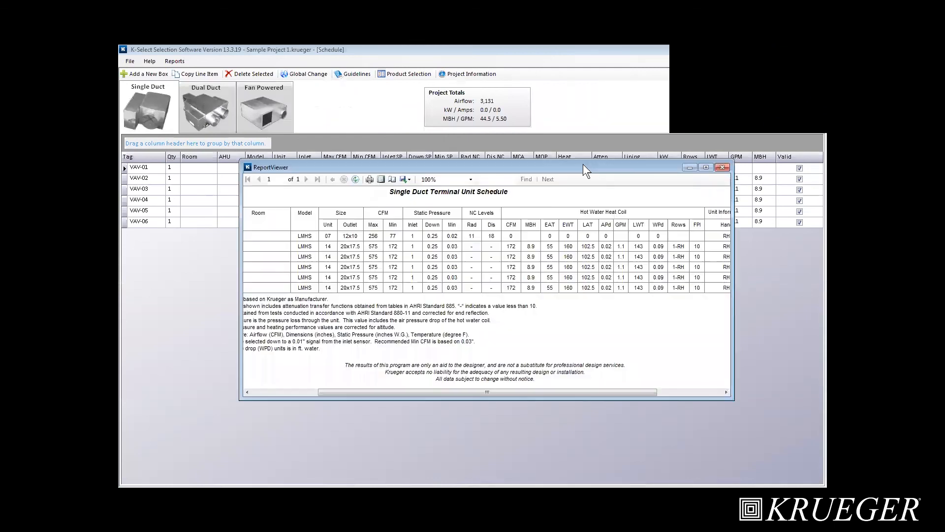